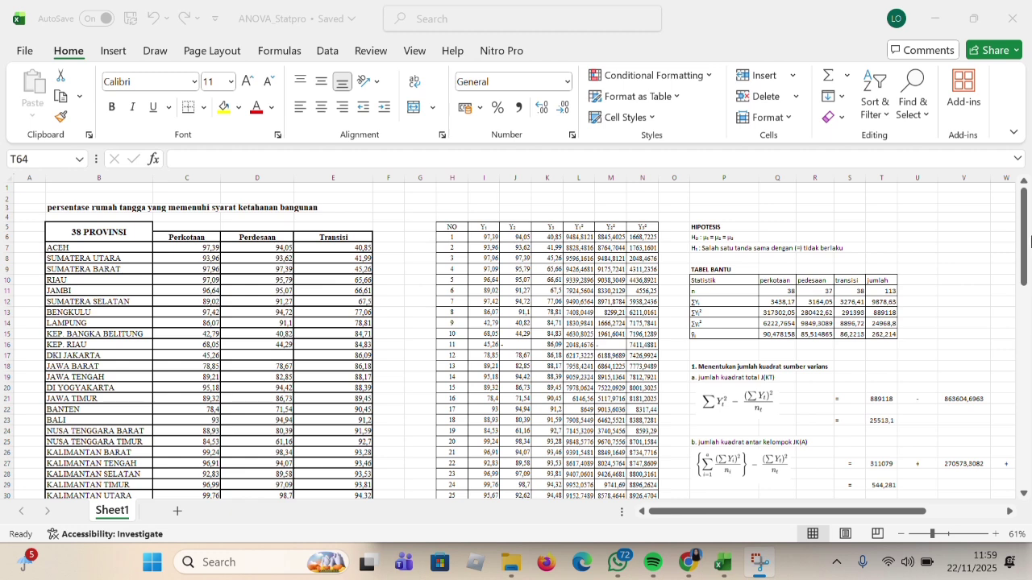
- Look through the housing resilience table for the 38 provinces, covering the Perkotaan, Perdesaan and Transisi columns down to the source line
{"action": "scroll", "coordinate": [227, 303], "scroll_direction": "down", "scroll_amount": 4}
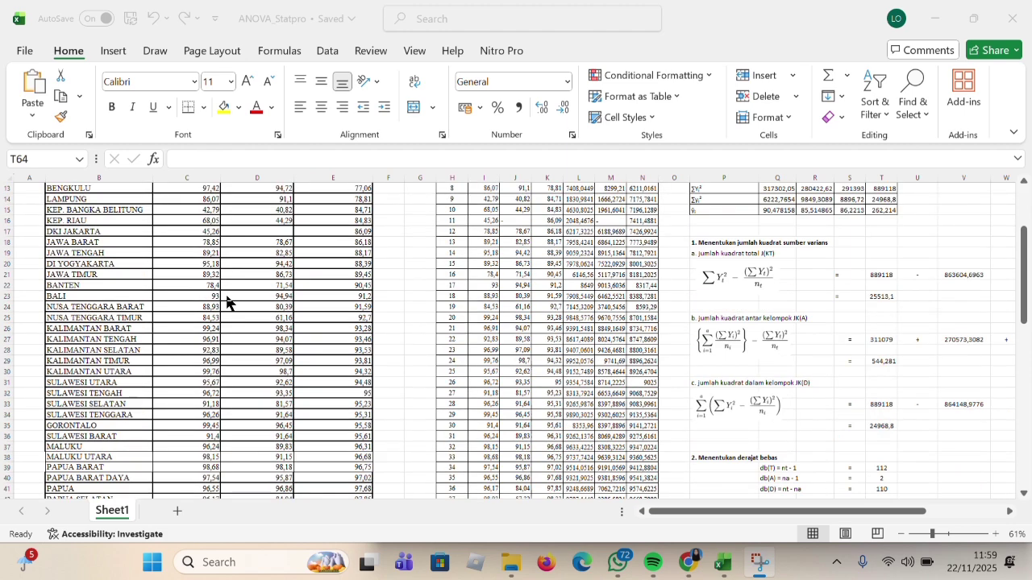
{"action": "scroll", "coordinate": [227, 302], "scroll_direction": "down", "scroll_amount": 8}
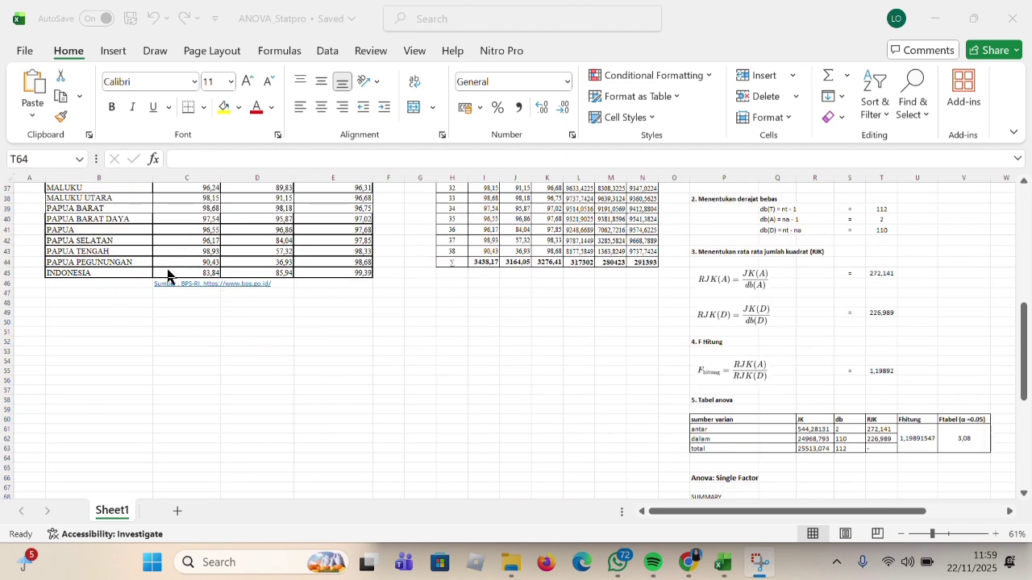
{"action": "scroll", "coordinate": [291, 279], "scroll_direction": "up", "scroll_amount": 12}
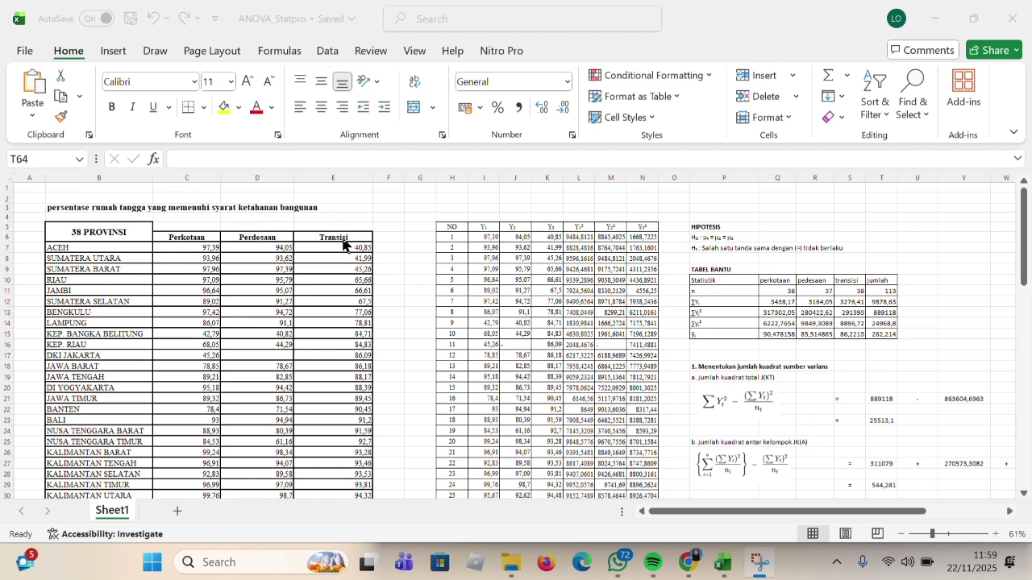
{"action": "scroll", "coordinate": [264, 273], "scroll_direction": "down", "scroll_amount": 10}
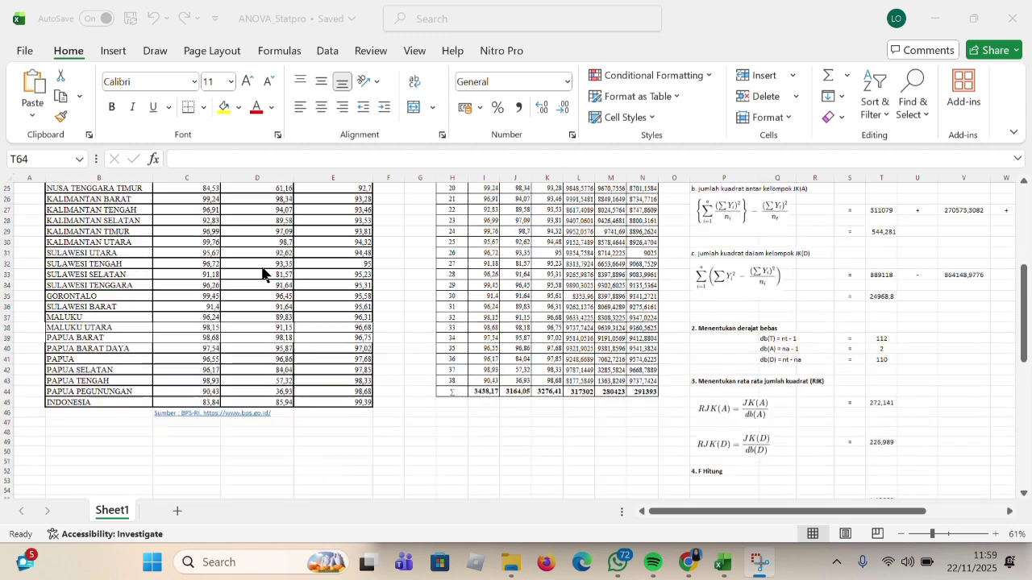
{"action": "scroll", "coordinate": [264, 273], "scroll_direction": "up", "scroll_amount": 10}
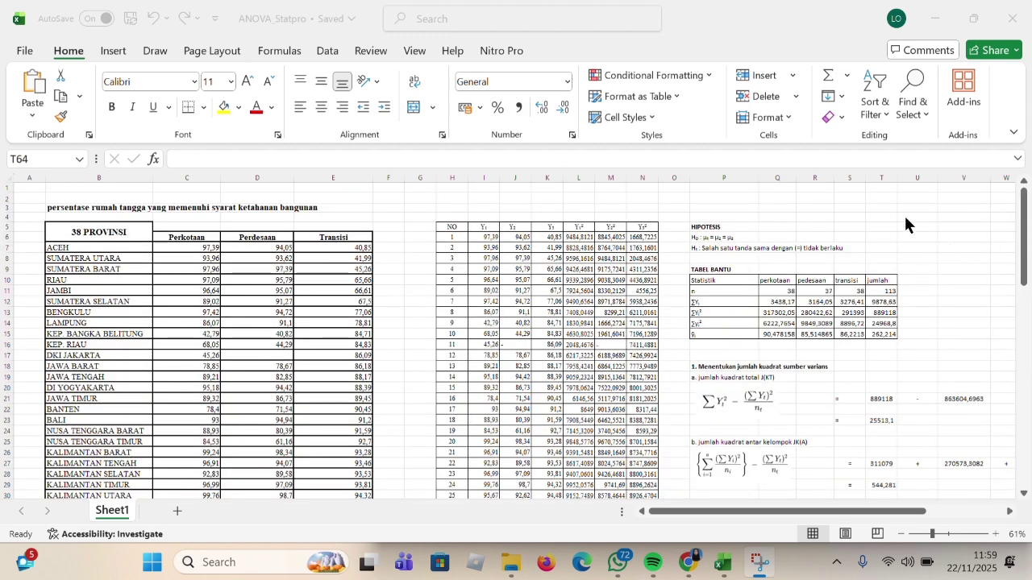
- Look over the manual ANOVA calculations and the Anova: Single Factor output down to the hypothesis conclusion
{"action": "scroll", "coordinate": [885, 308], "scroll_direction": "right", "scroll_amount": 3}
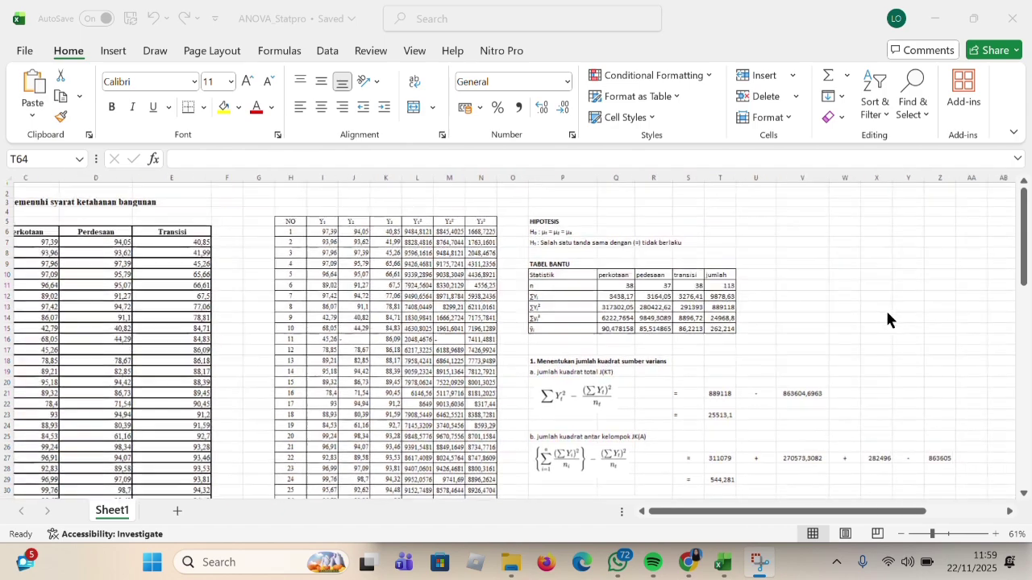
{"action": "scroll", "coordinate": [545, 307], "scroll_direction": "down", "scroll_amount": 7}
{"action": "scroll", "coordinate": [645, 379], "scroll_direction": "down", "scroll_amount": 13}
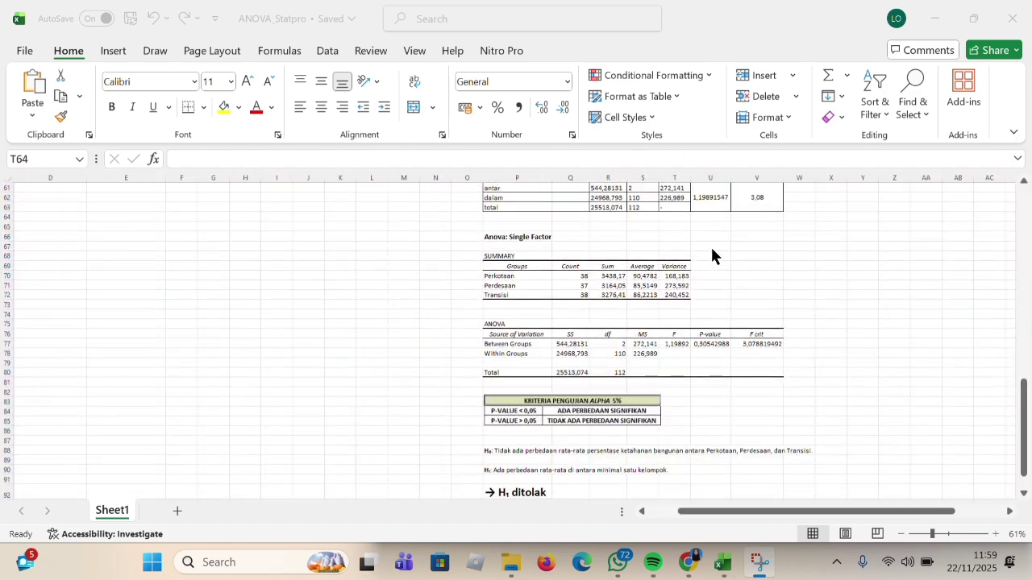
{"action": "scroll", "coordinate": [484, 290], "scroll_direction": "up", "scroll_amount": 20}
{"action": "scroll", "coordinate": [484, 290], "scroll_direction": "left", "scroll_amount": 3}
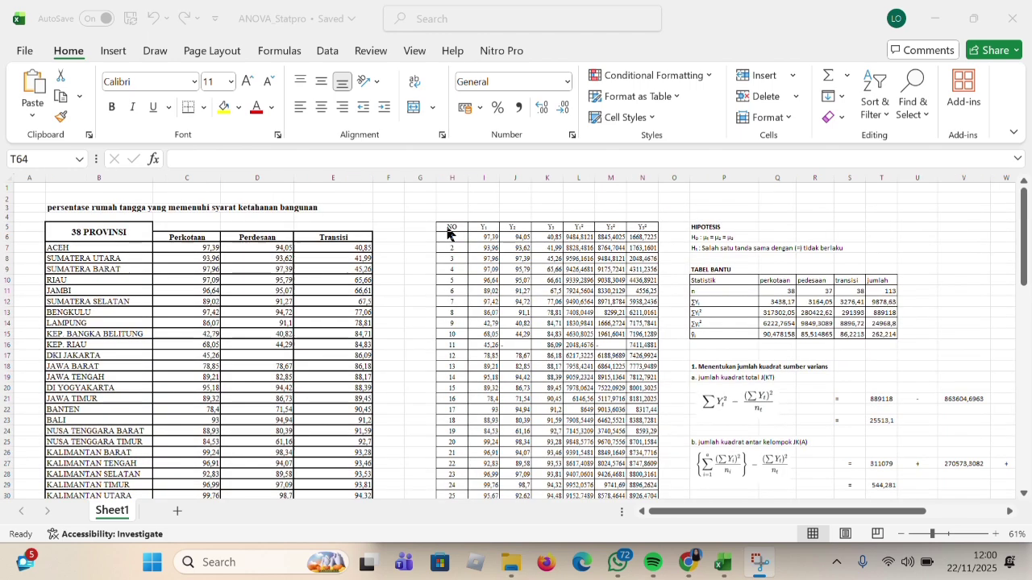
- Inspect the first-row entries for Y₁, Y₂ and Y₃ and the formula behind the first Y₁² value
{"action": "left_click", "coordinate": [485, 228]}
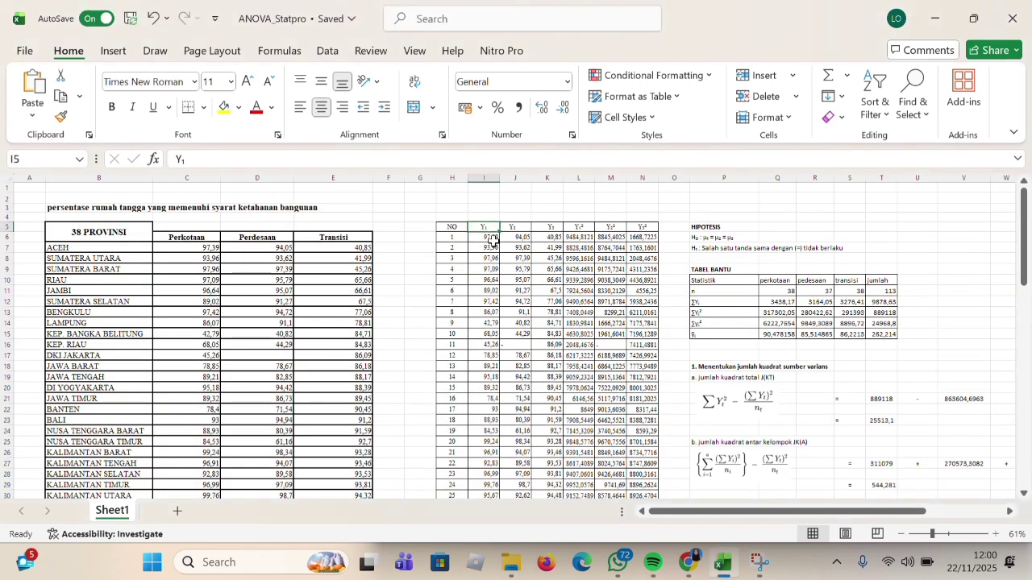
{"action": "left_click", "coordinate": [489, 239]}
{"action": "left_click", "coordinate": [271, 156]}
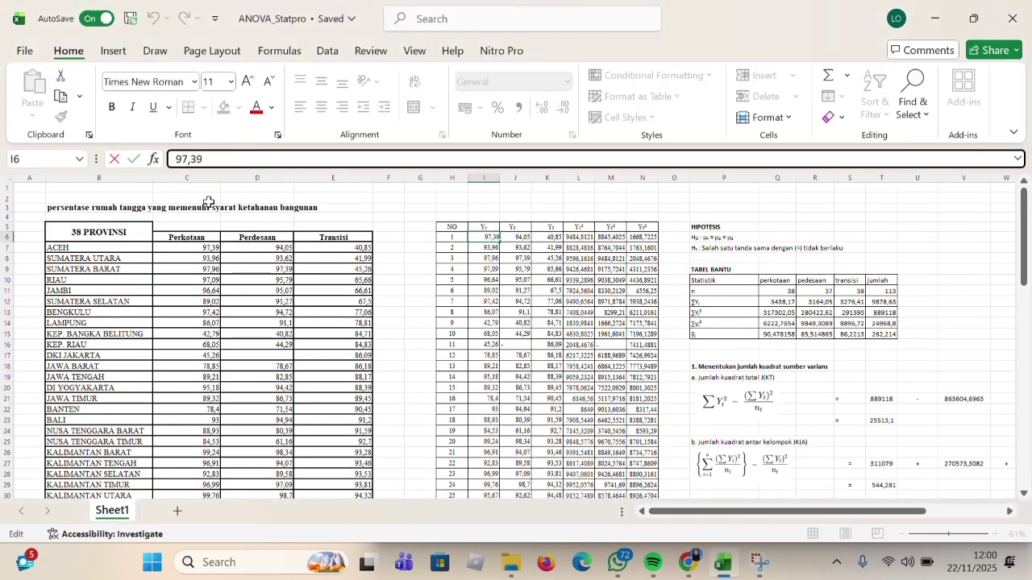
{"action": "left_click", "coordinate": [520, 236]}
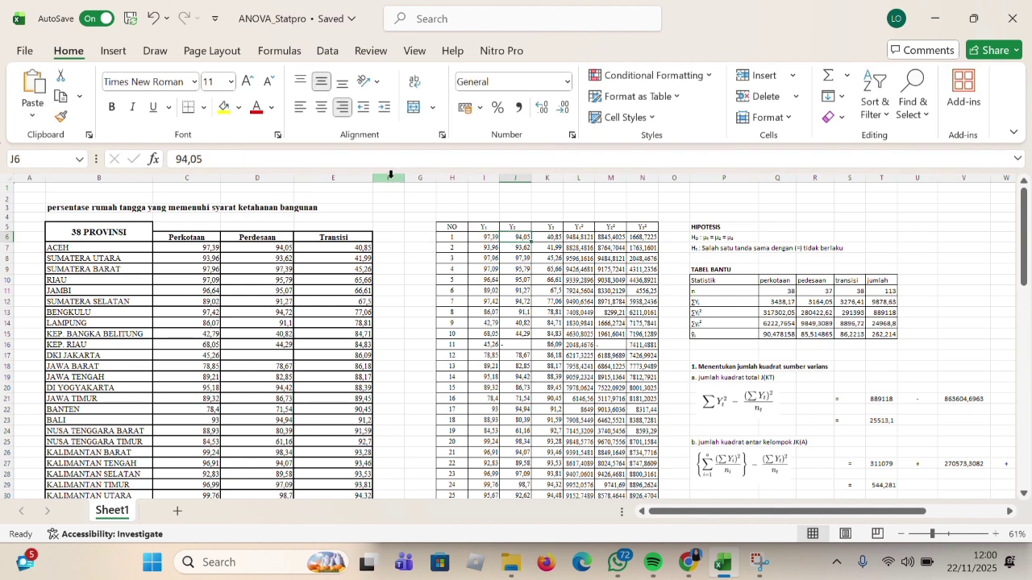
{"action": "left_click", "coordinate": [280, 155]}
{"action": "left_click", "coordinate": [558, 236]}
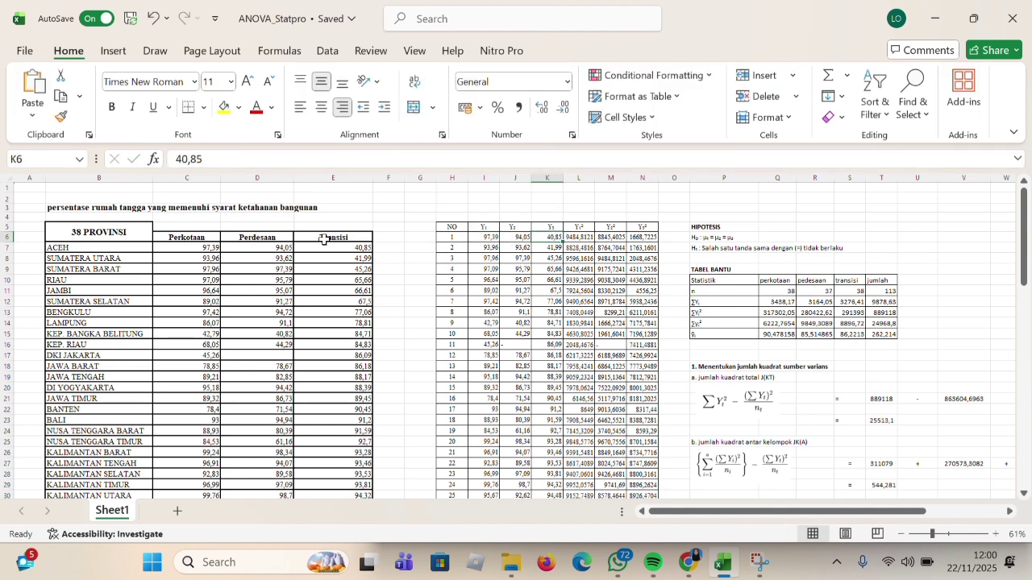
{"action": "left_click", "coordinate": [578, 237]}
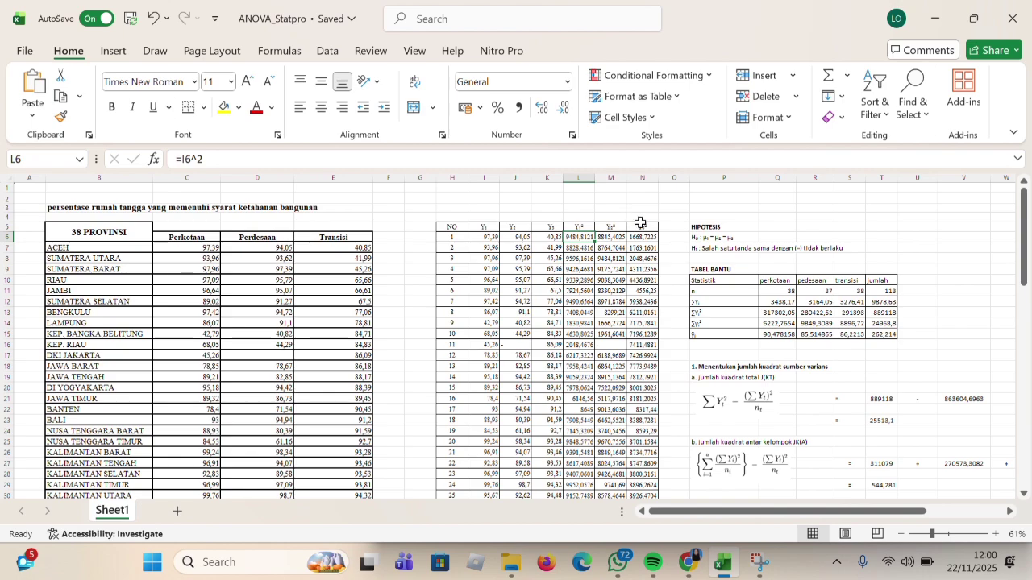
- Examine the sum formula for the Y₁ column in the ∑ row and the range it covers
{"action": "scroll", "coordinate": [603, 365], "scroll_direction": "down", "scroll_amount": 1}
{"action": "scroll", "coordinate": [603, 365], "scroll_direction": "down", "scroll_amount": 9}
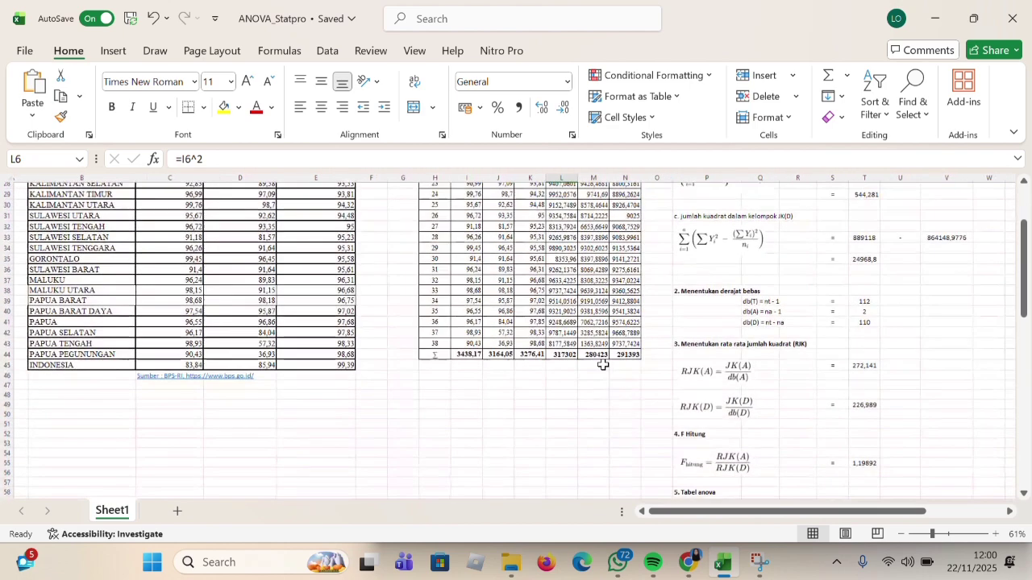
{"action": "left_click", "coordinate": [461, 359]}
{"action": "left_click", "coordinate": [337, 159]}
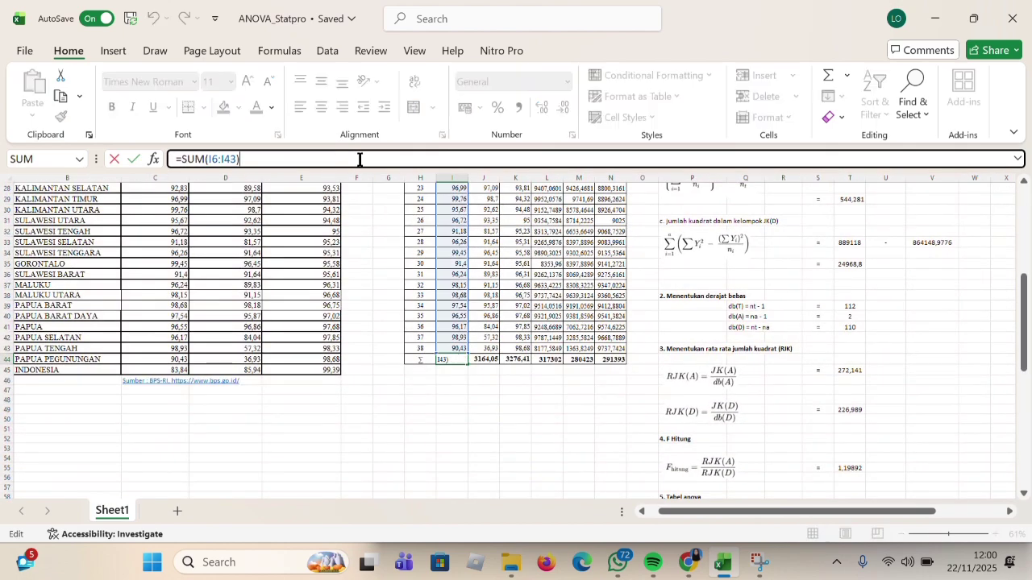
{"action": "scroll", "coordinate": [500, 351], "scroll_direction": "up", "scroll_amount": 8}
{"action": "scroll", "coordinate": [500, 350], "scroll_direction": "up", "scroll_amount": 1}
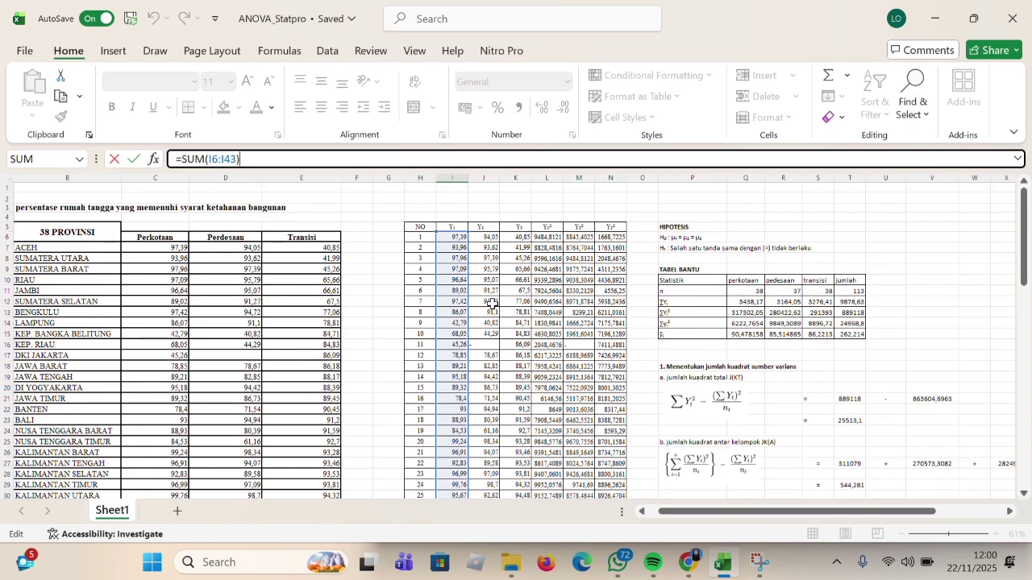
{"action": "key", "text": "Return"}
- Review the hypotheses, helper table and F distribution table, continuing through the ANOVA results
{"action": "scroll", "coordinate": [640, 310], "scroll_direction": "right", "scroll_amount": 4}
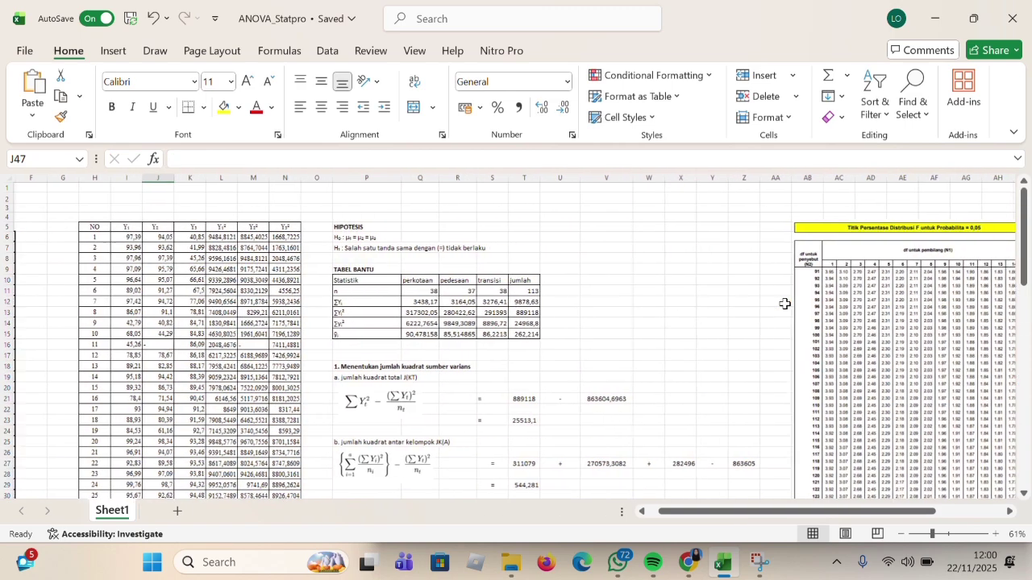
{"action": "scroll", "coordinate": [640, 311], "scroll_direction": "left", "scroll_amount": 1}
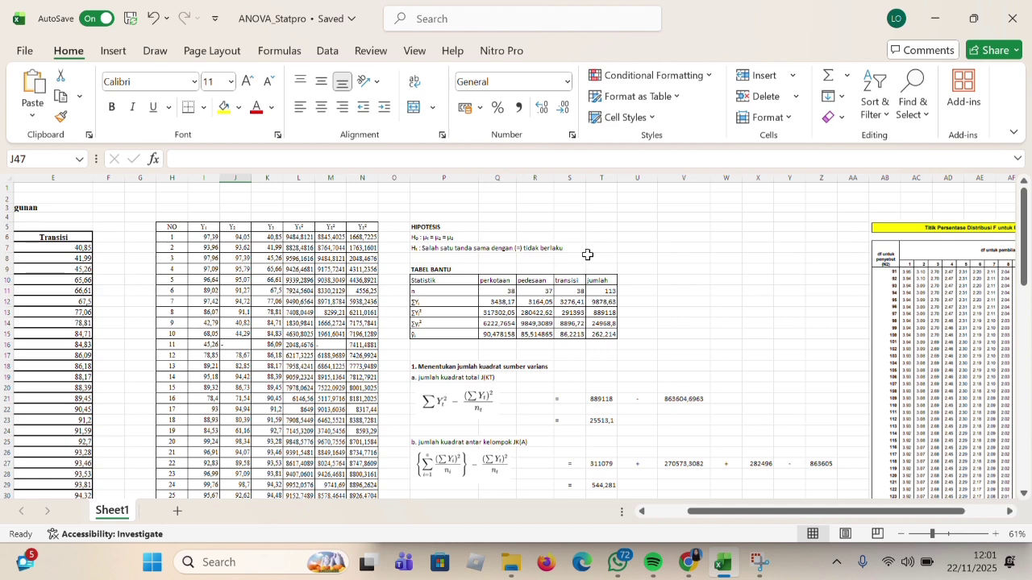
{"action": "scroll", "coordinate": [588, 255], "scroll_direction": "down", "scroll_amount": 20}
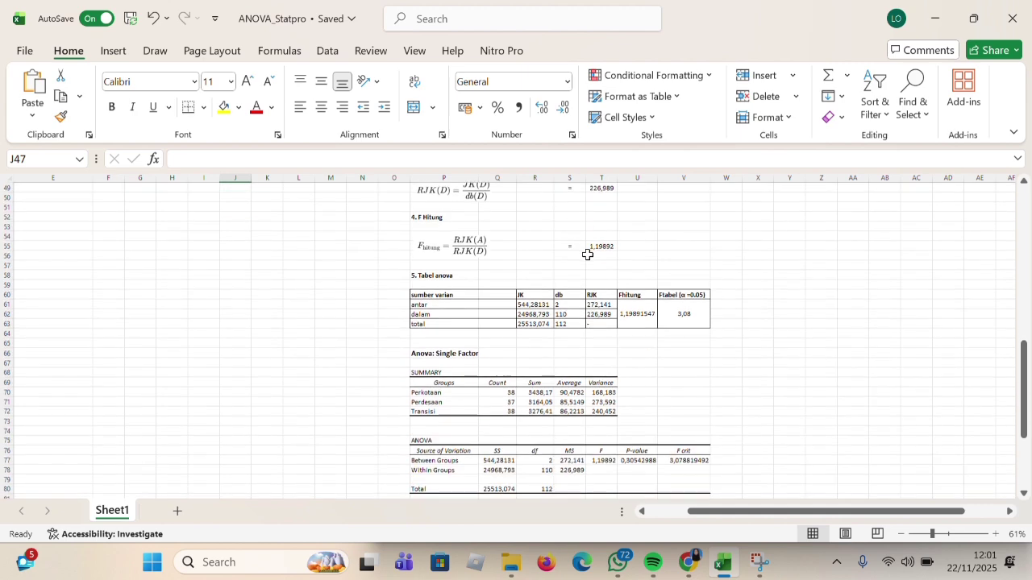
{"action": "scroll", "coordinate": [587, 254], "scroll_direction": "down", "scroll_amount": 4}
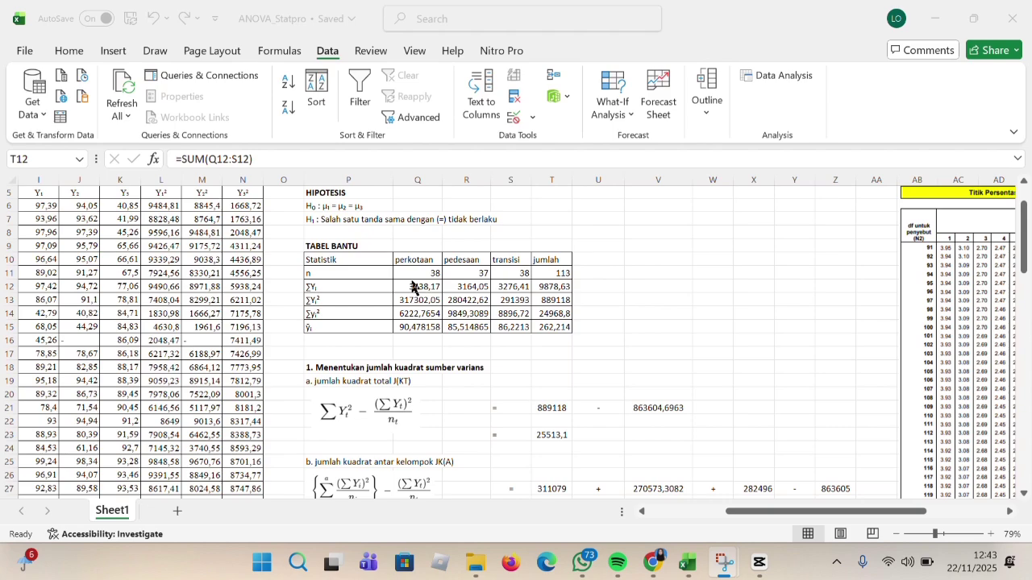
- Trace the perkotaan ∑Yᵢ formula in the TABEL BANTU back to its source cell in the ∑ row
{"action": "scroll", "coordinate": [337, 303], "scroll_direction": "left", "scroll_amount": 3}
{"action": "scroll", "coordinate": [336, 303], "scroll_direction": "up", "scroll_amount": 1}
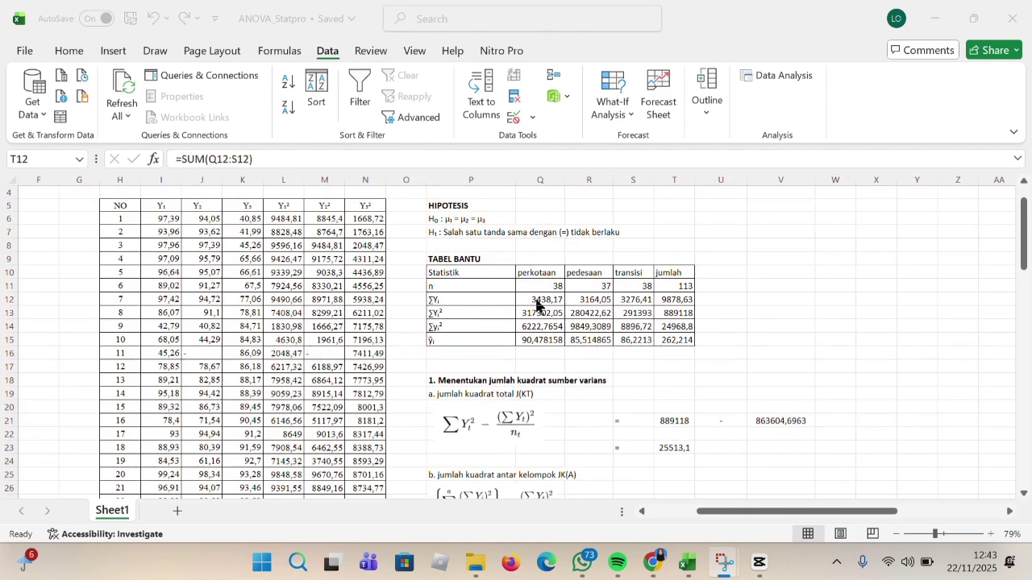
{"action": "left_click", "coordinate": [547, 298]}
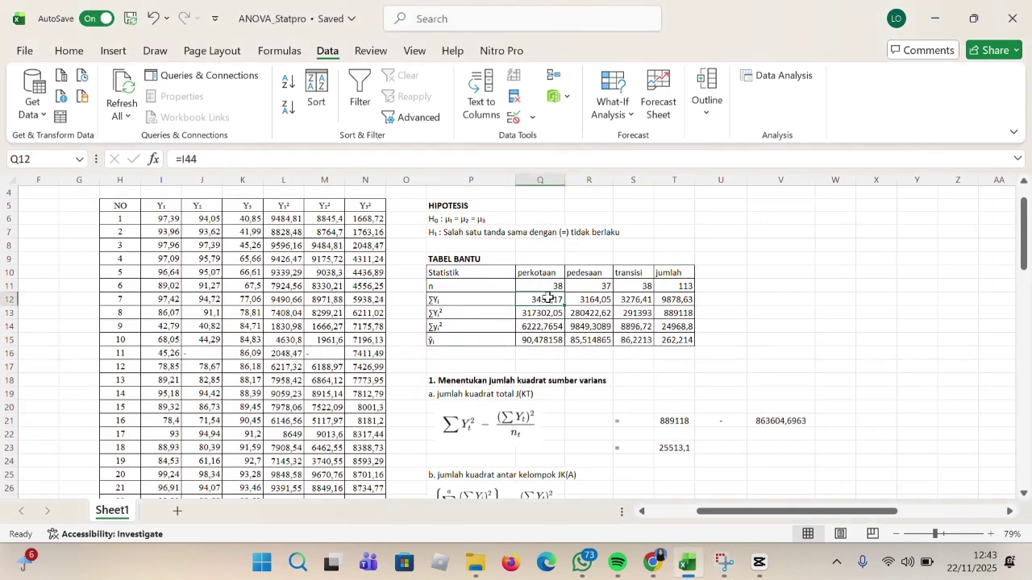
{"action": "left_click", "coordinate": [361, 160]}
{"action": "scroll", "coordinate": [324, 300], "scroll_direction": "down", "scroll_amount": 3}
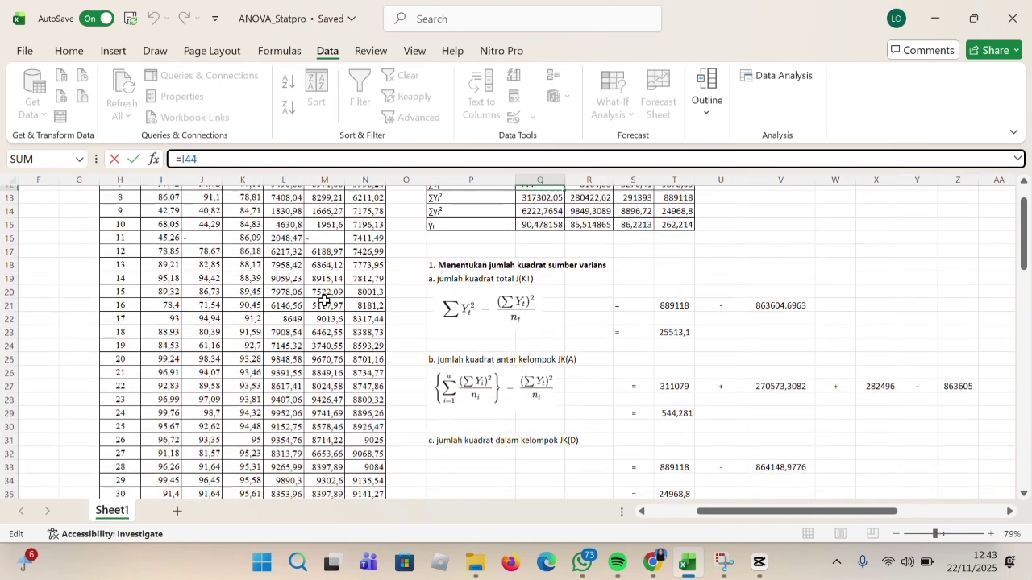
{"action": "scroll", "coordinate": [324, 300], "scroll_direction": "down", "scroll_amount": 4}
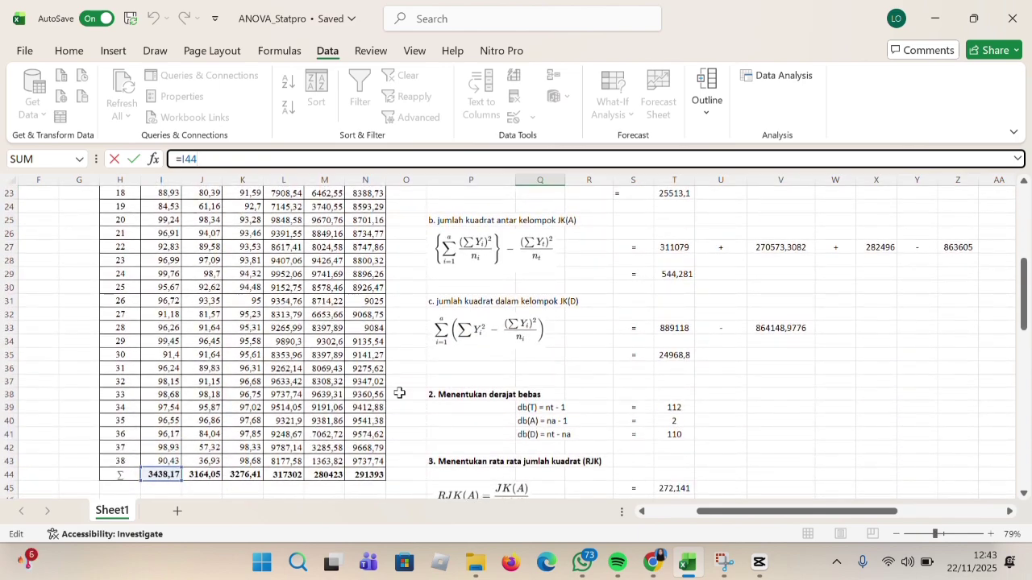
{"action": "scroll", "coordinate": [506, 297], "scroll_direction": "up", "scroll_amount": 6}
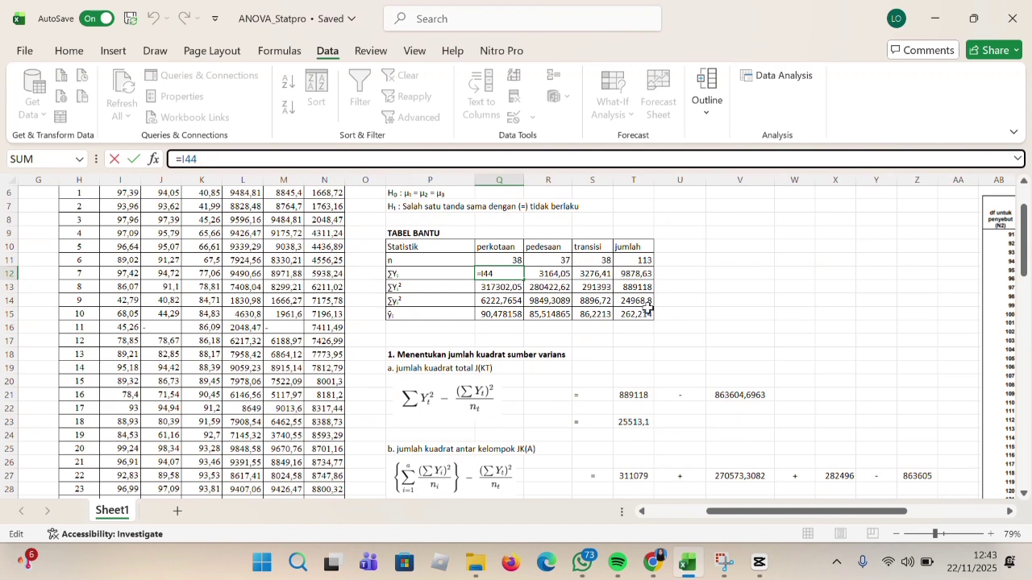
- Trace the perkotaan ∑Yᵢ² formula in cell Q13 back to its source total in the ∑ row
{"action": "left_click", "coordinate": [486, 284]}
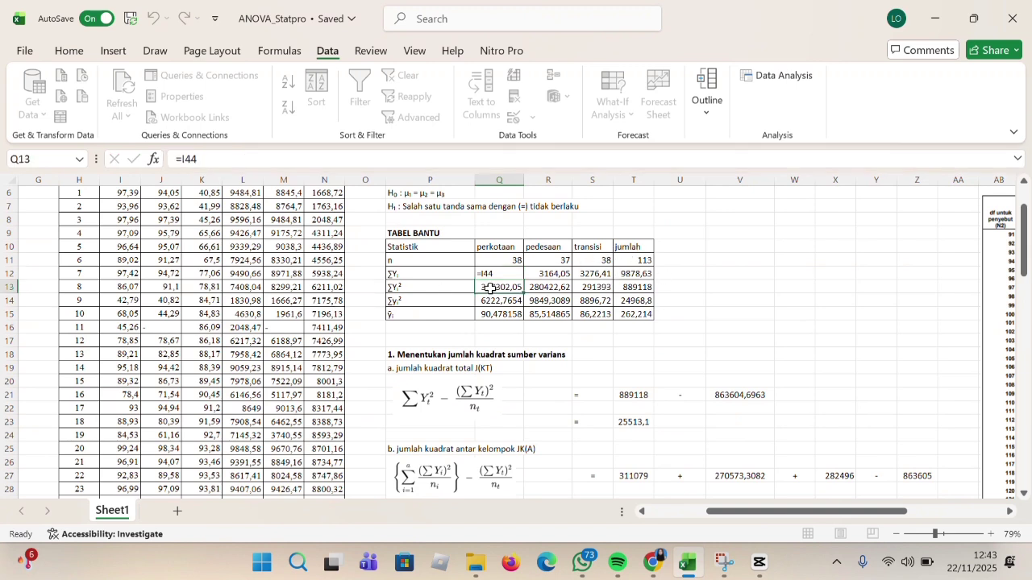
{"action": "left_click", "coordinate": [300, 159]}
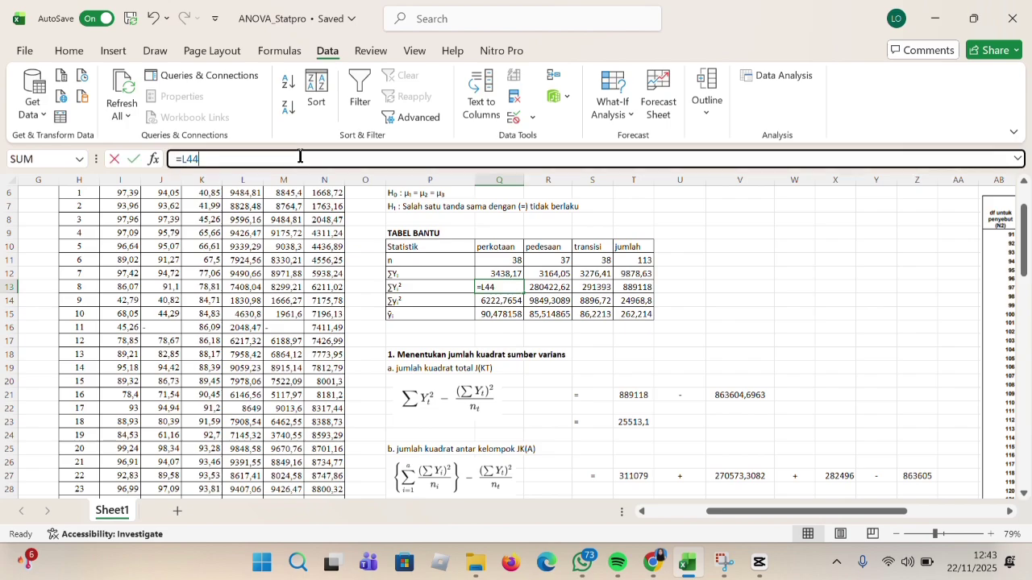
{"action": "scroll", "coordinate": [269, 367], "scroll_direction": "down", "scroll_amount": 3}
{"action": "scroll", "coordinate": [268, 367], "scroll_direction": "down", "scroll_amount": 3}
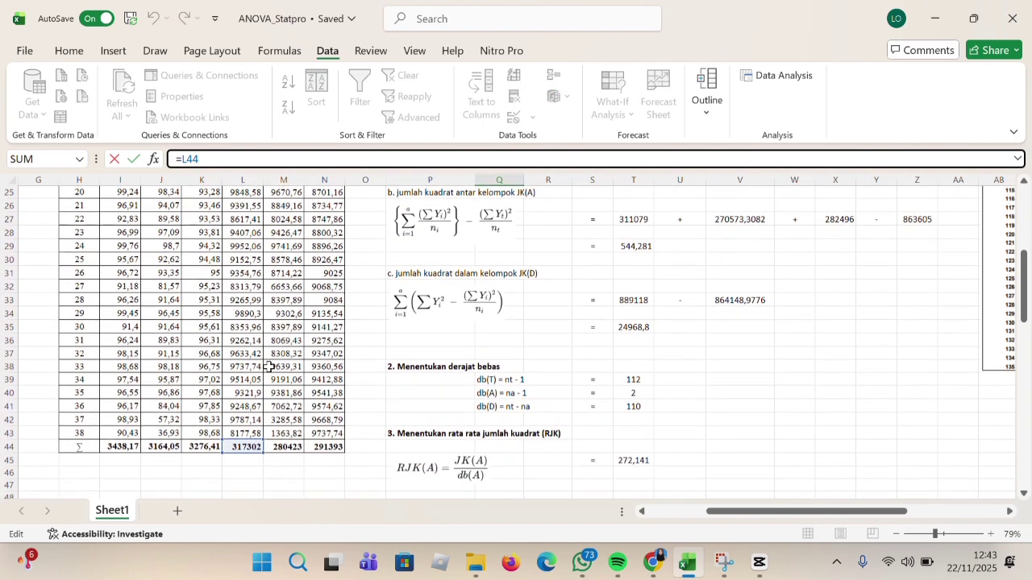
{"action": "scroll", "coordinate": [389, 410], "scroll_direction": "up", "scroll_amount": 7}
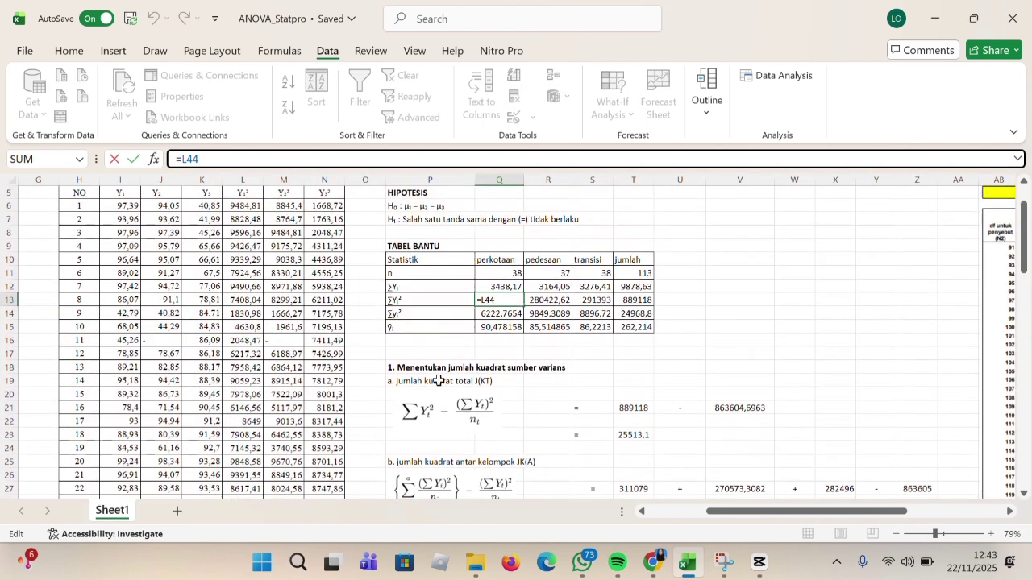
- Inspect the ∑Yᵢ² formulas for pedesaan and transisi, and the range summed in the jumlah column
{"action": "left_click", "coordinate": [544, 301]}
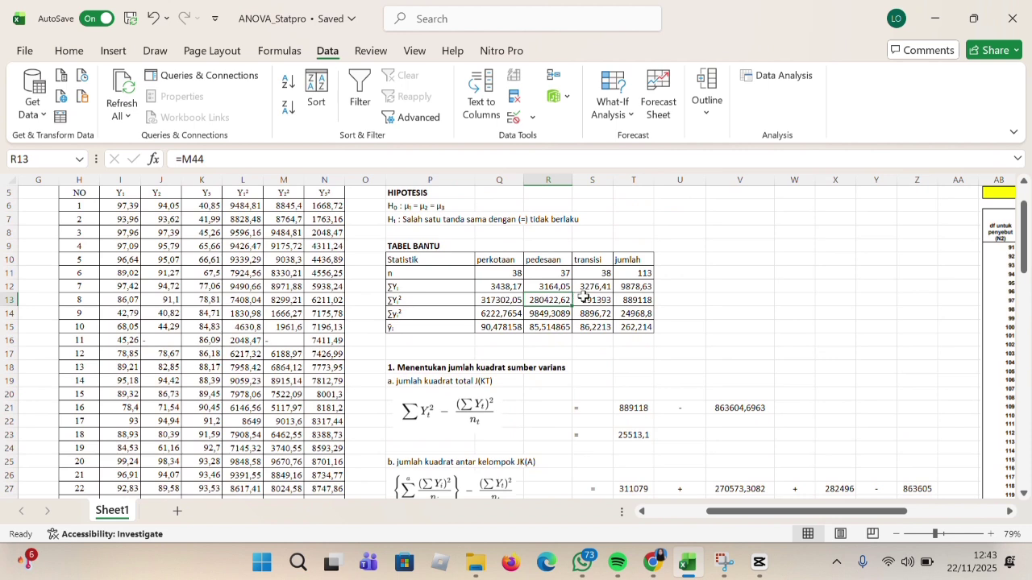
{"action": "left_click", "coordinate": [592, 300]}
{"action": "left_click", "coordinate": [651, 300]}
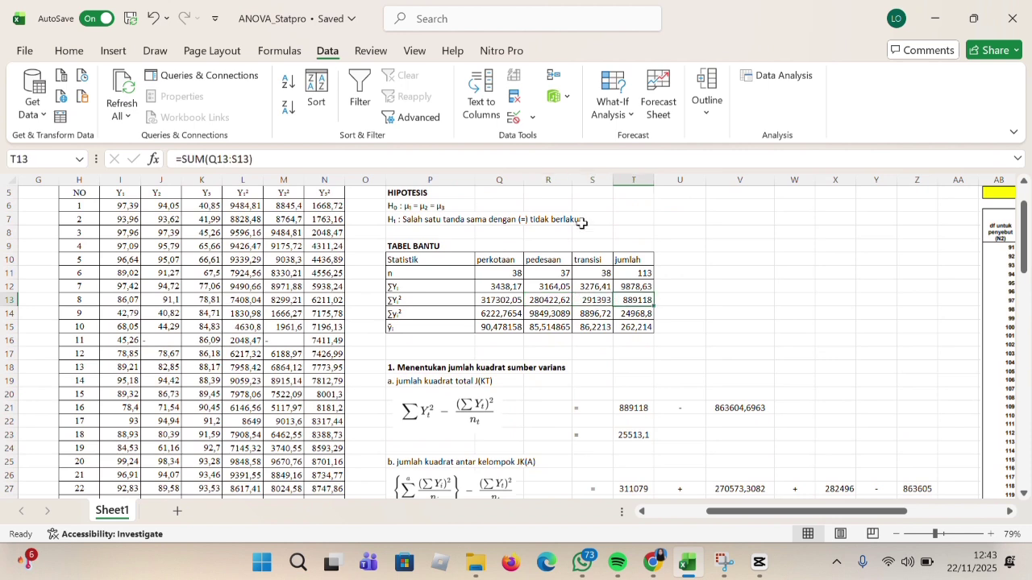
{"action": "left_click", "coordinate": [517, 160]}
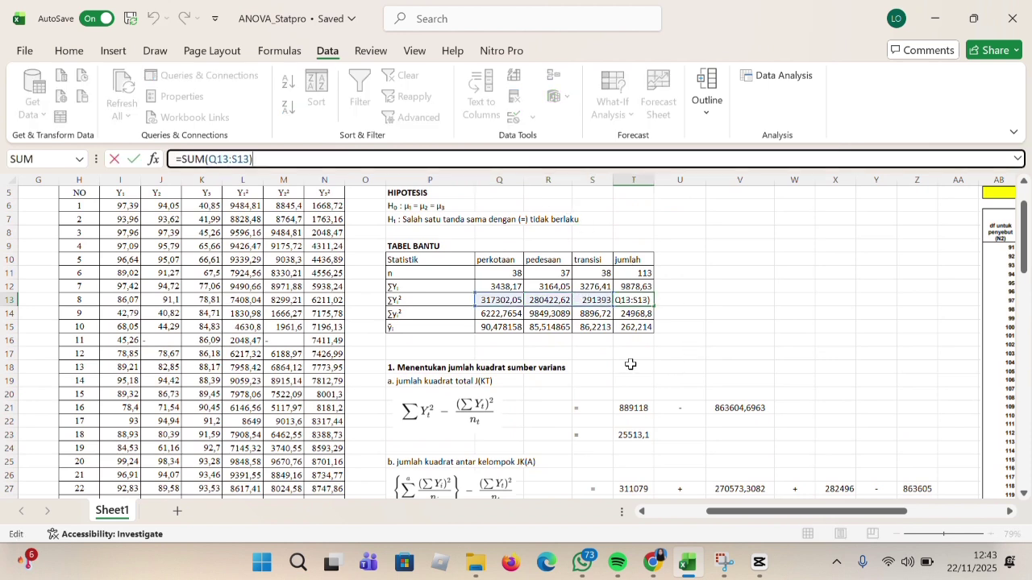
- Examine the perkotaan ∑yᵢ² formula in cell Q14 and the cells it references, leaving it as is
{"action": "left_click", "coordinate": [502, 316]}
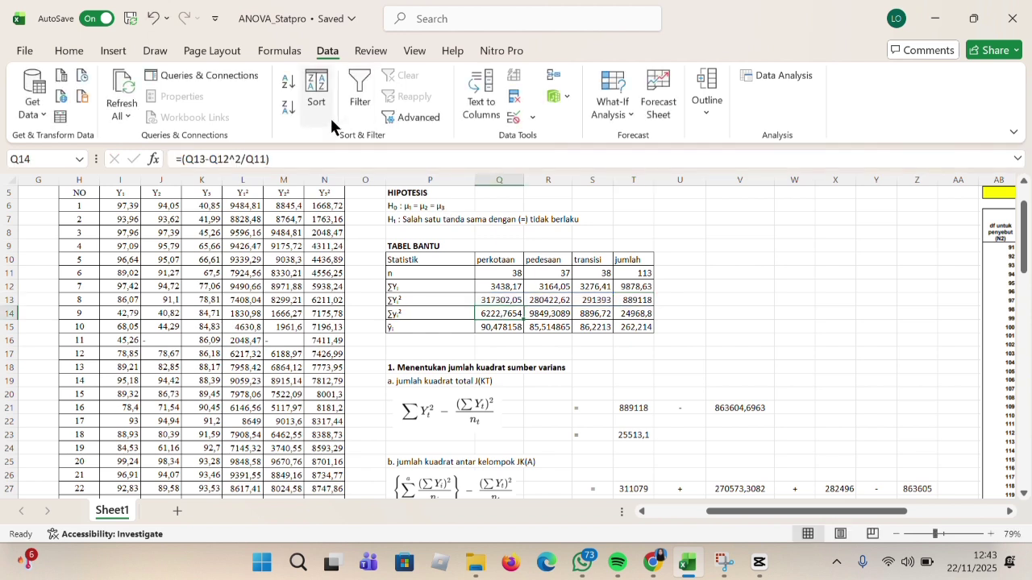
{"action": "left_click", "coordinate": [341, 156]}
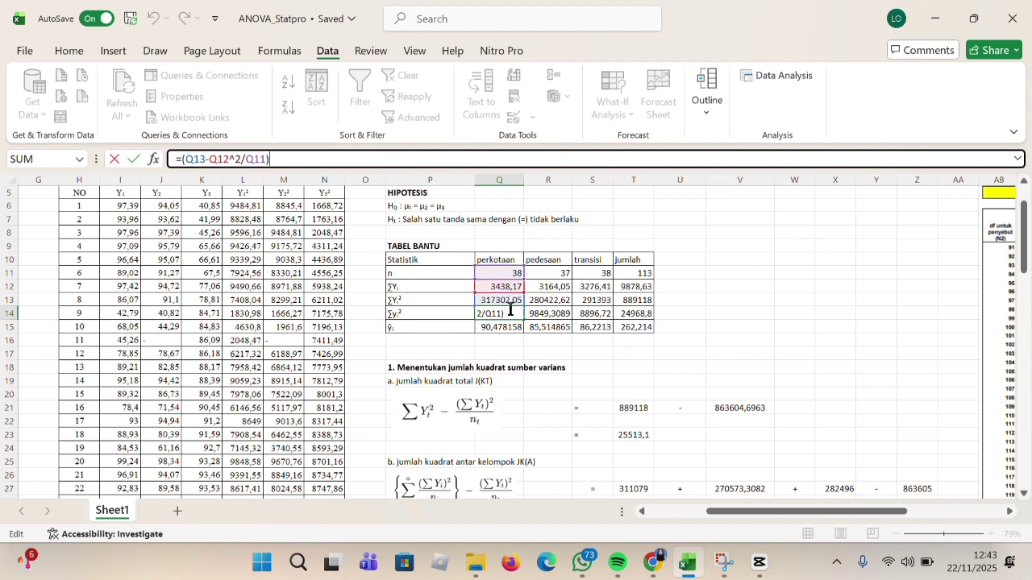
{"action": "left_click", "coordinate": [520, 338]}
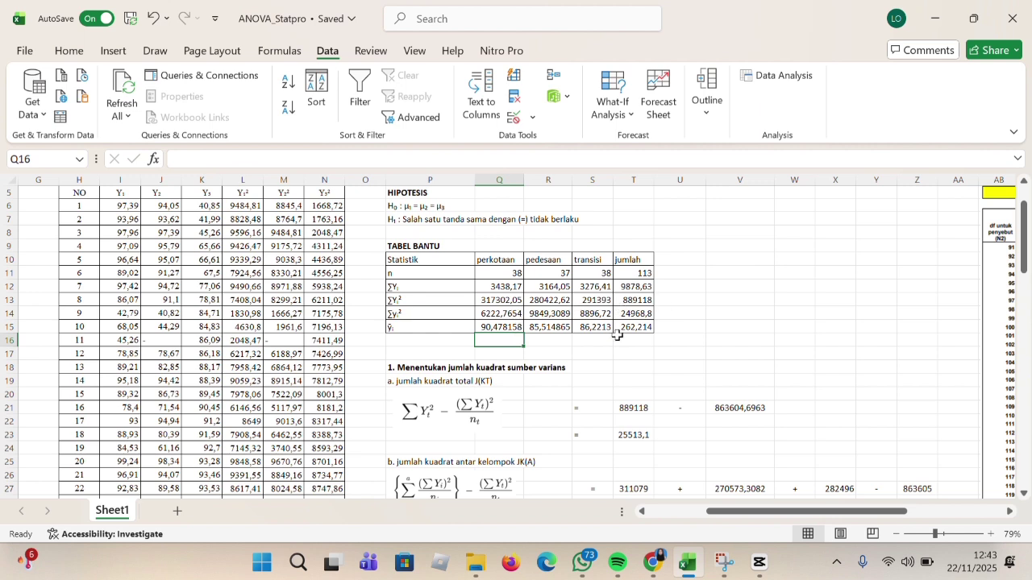
- Trace the perkotaan ȳᵢ average formula in cell Q15 back to the Y₁ data range it covers
{"action": "left_click", "coordinate": [507, 322]}
{"action": "left_click", "coordinate": [323, 155]}
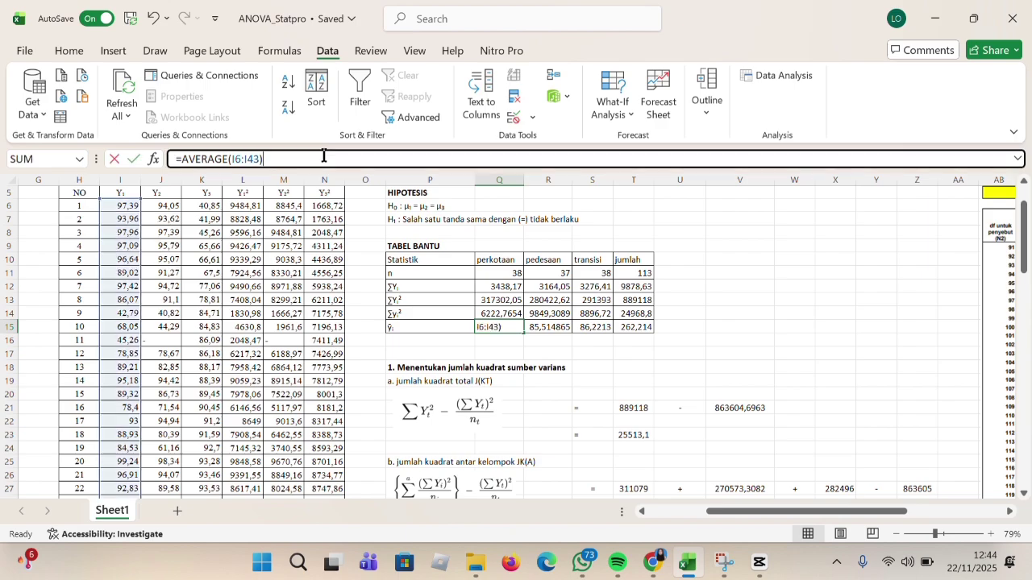
{"action": "scroll", "coordinate": [176, 293], "scroll_direction": "down", "scroll_amount": 7}
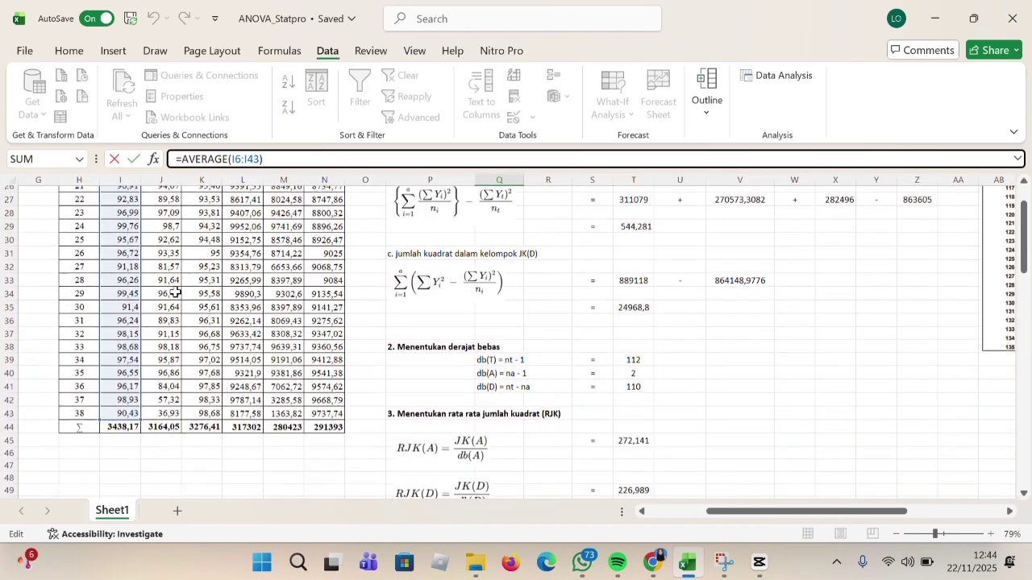
{"action": "scroll", "coordinate": [174, 290], "scroll_direction": "down", "scroll_amount": 4}
{"action": "scroll", "coordinate": [127, 218], "scroll_direction": "up", "scroll_amount": 10}
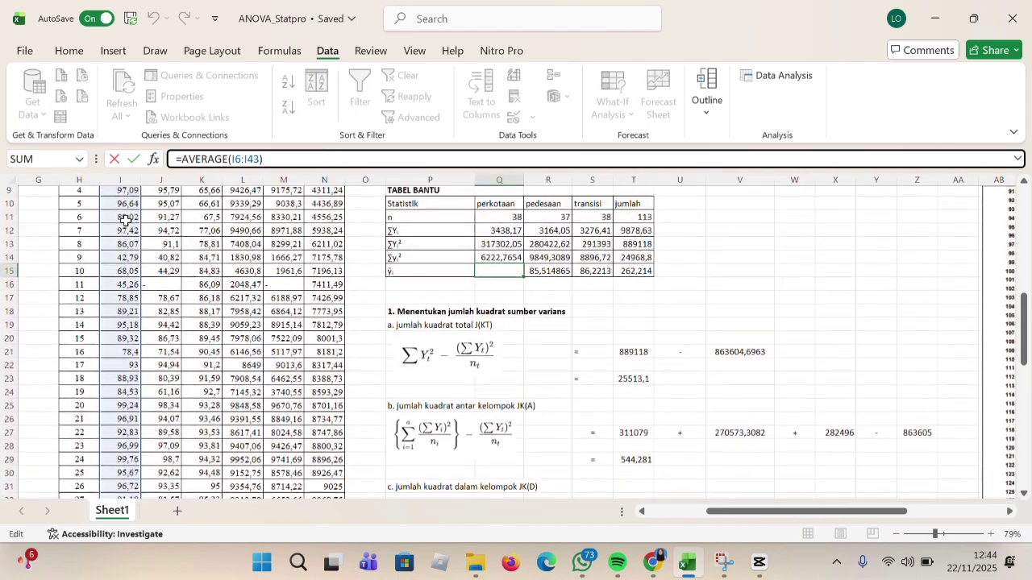
{"action": "scroll", "coordinate": [126, 219], "scroll_direction": "up", "scroll_amount": 2}
- Trace the pedesaan ȳᵢ formula to its Y₂ data range, and check the ȳᵢ formula in the jumlah column
{"action": "left_click", "coordinate": [548, 341]}
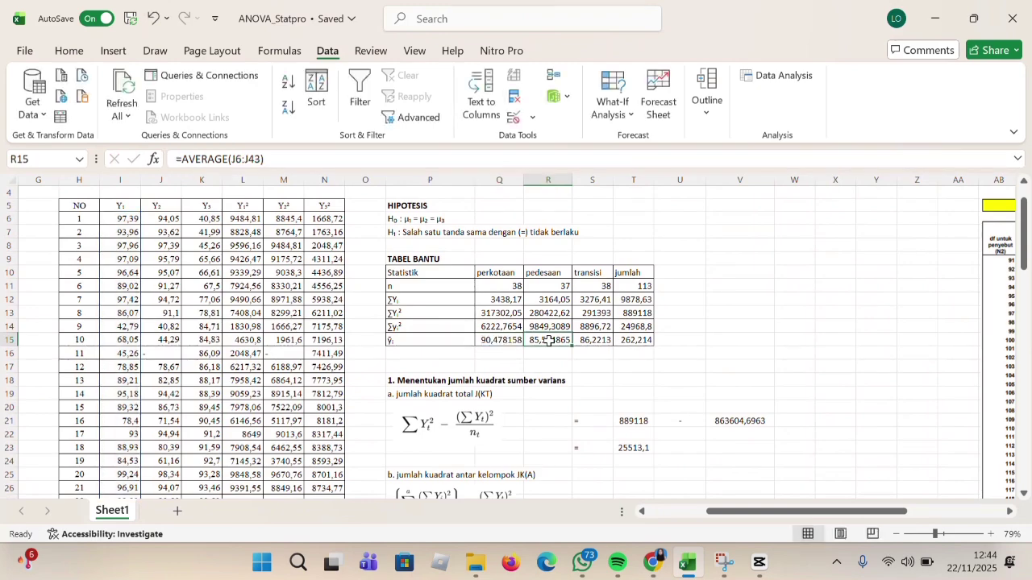
{"action": "left_click", "coordinate": [272, 158]}
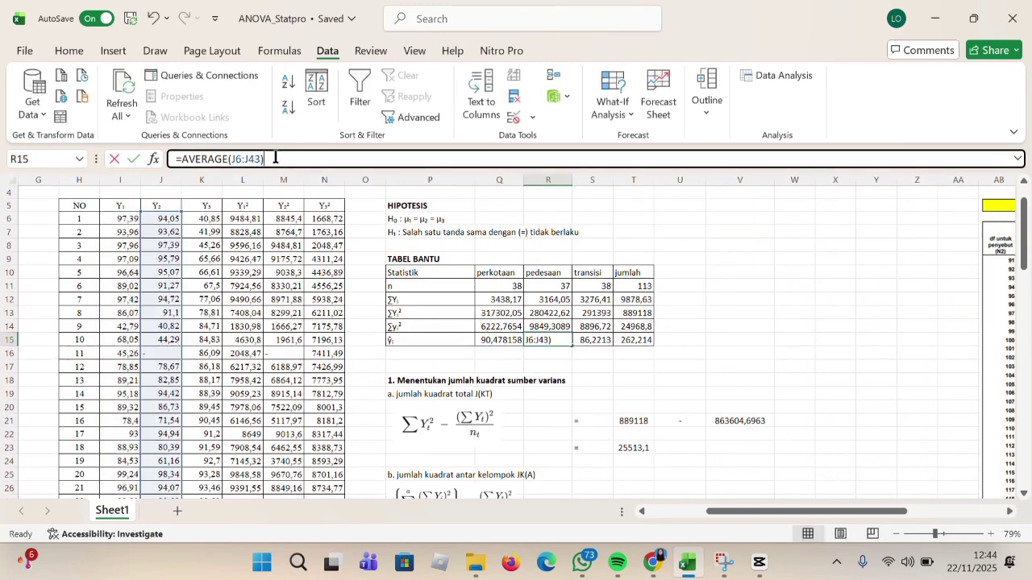
{"action": "scroll", "coordinate": [170, 301], "scroll_direction": "down", "scroll_amount": 5}
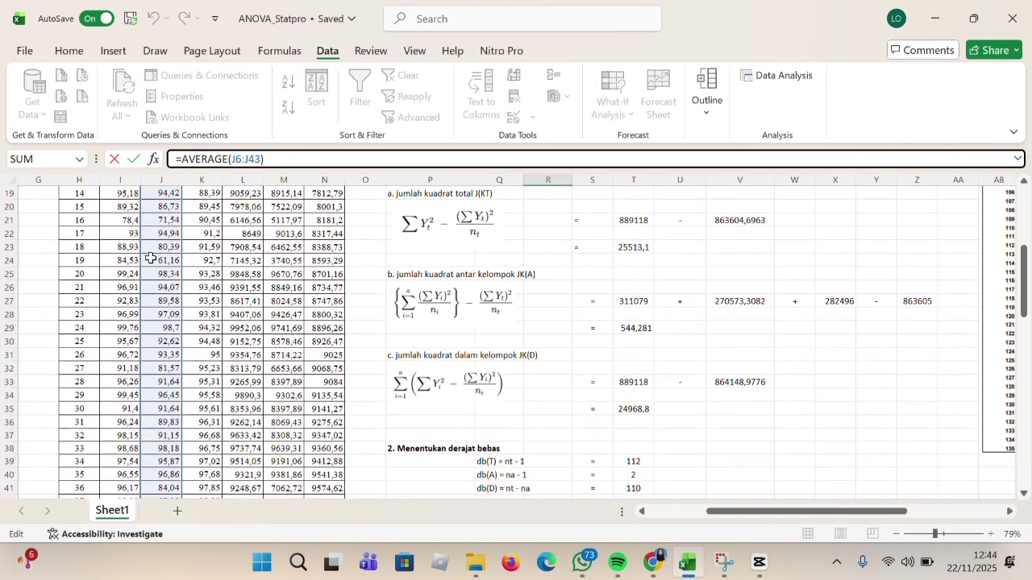
{"action": "scroll", "coordinate": [149, 258], "scroll_direction": "up", "scroll_amount": 5}
{"action": "left_click", "coordinate": [633, 339]}
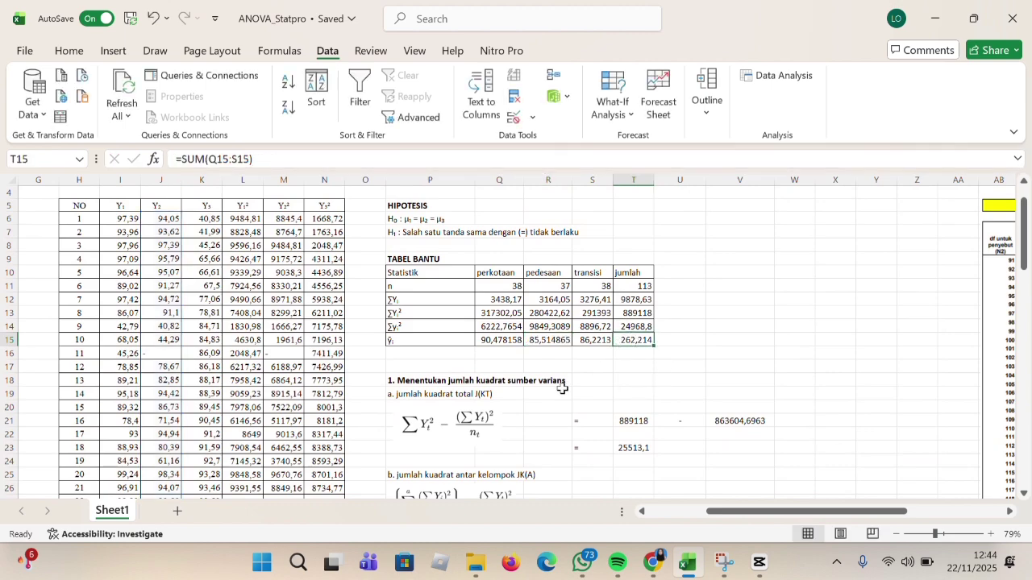
- Trace the two JK(KT) terms in cells T21 and V21 back to their source cells in the TABEL BANTU
{"action": "scroll", "coordinate": [563, 388], "scroll_direction": "down", "scroll_amount": 2}
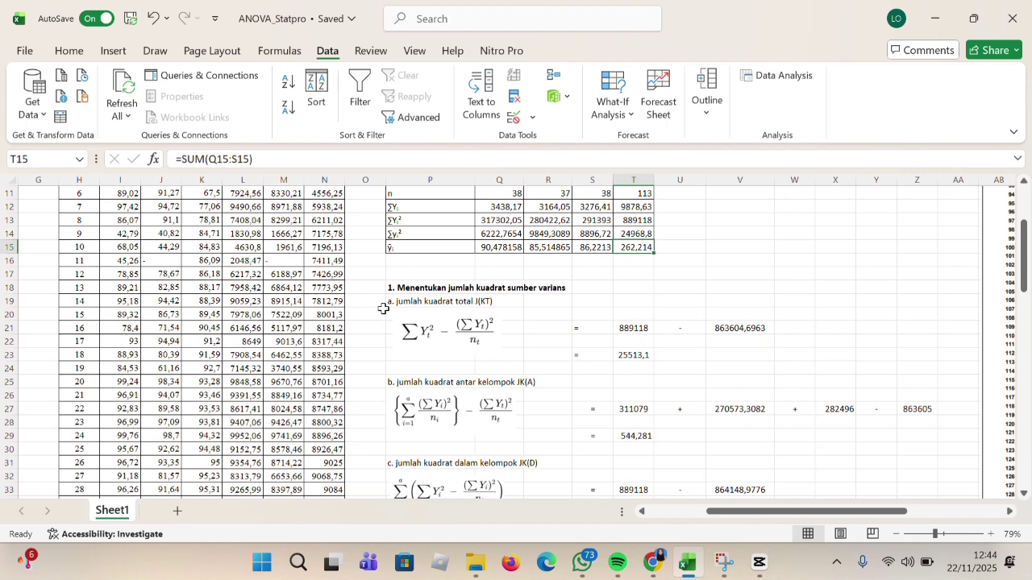
{"action": "left_click", "coordinate": [624, 330]}
{"action": "left_click", "coordinate": [454, 159]}
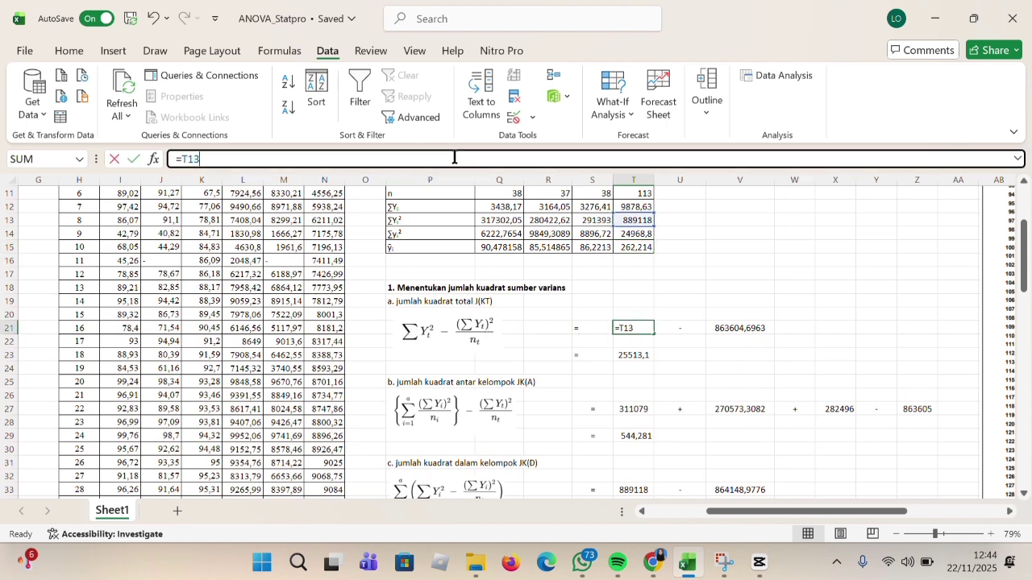
{"action": "scroll", "coordinate": [665, 367], "scroll_direction": "up", "scroll_amount": 3}
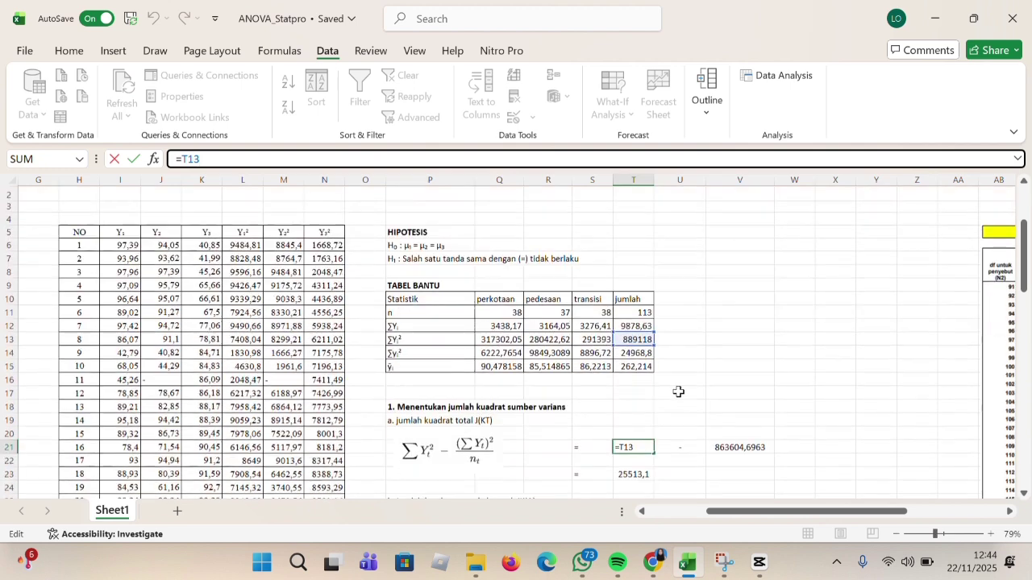
{"action": "left_click", "coordinate": [737, 450]}
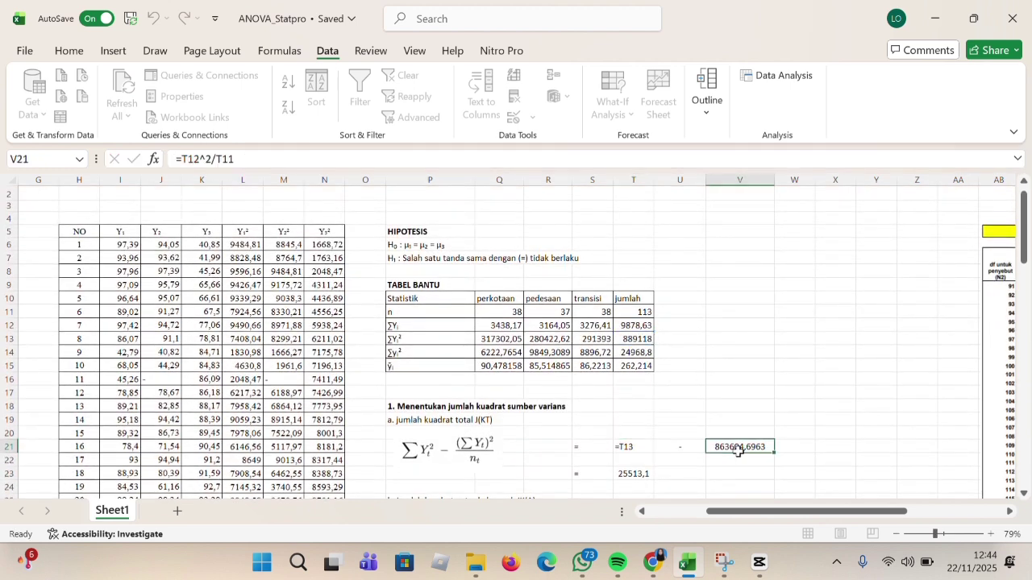
{"action": "left_click", "coordinate": [424, 155]}
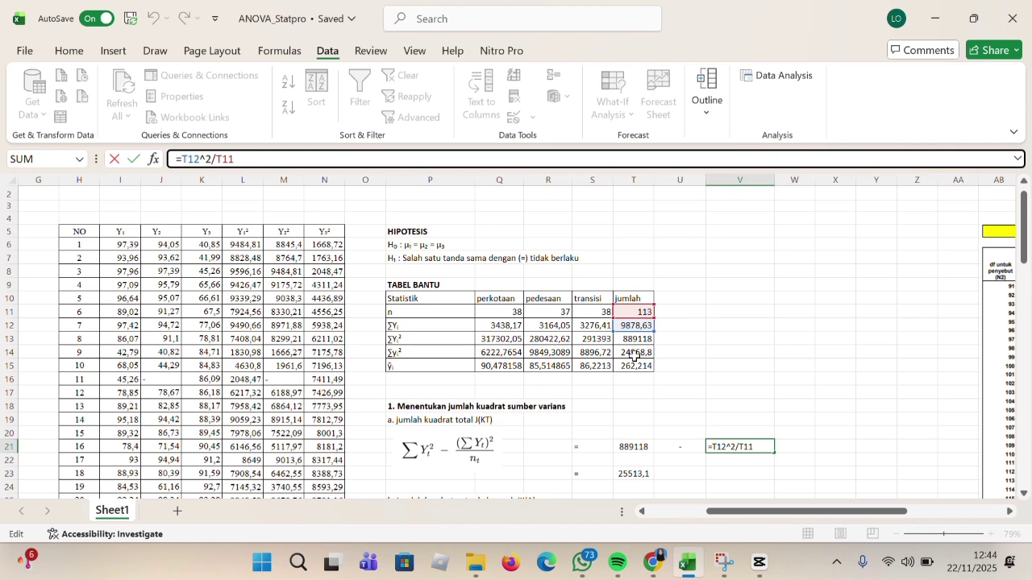
- Examine the JK(KT) result formula in cell T23 and the two terms it references
{"action": "scroll", "coordinate": [633, 357], "scroll_direction": "down", "scroll_amount": 2}
{"action": "left_click", "coordinate": [645, 436]}
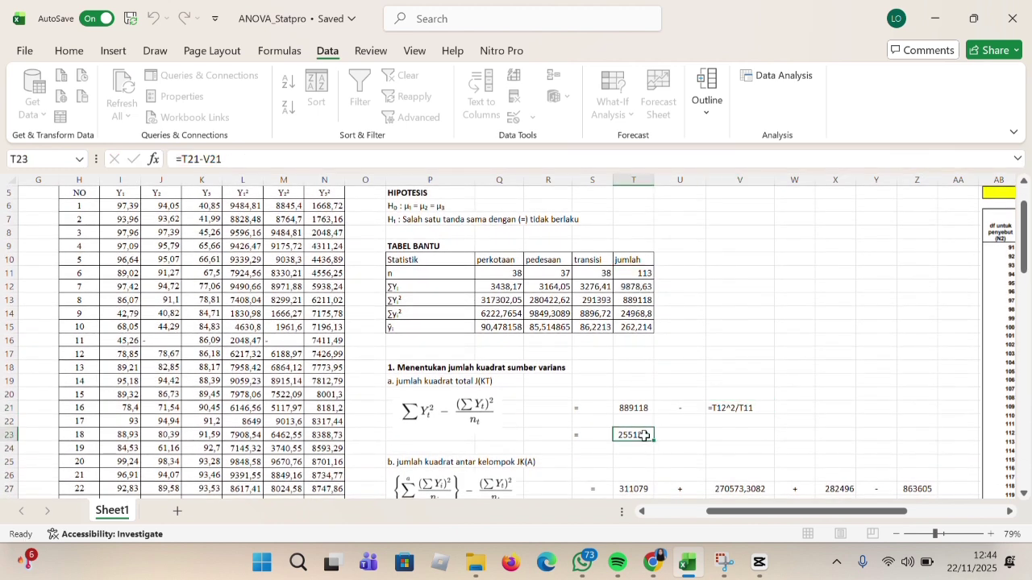
{"action": "left_click", "coordinate": [465, 156]}
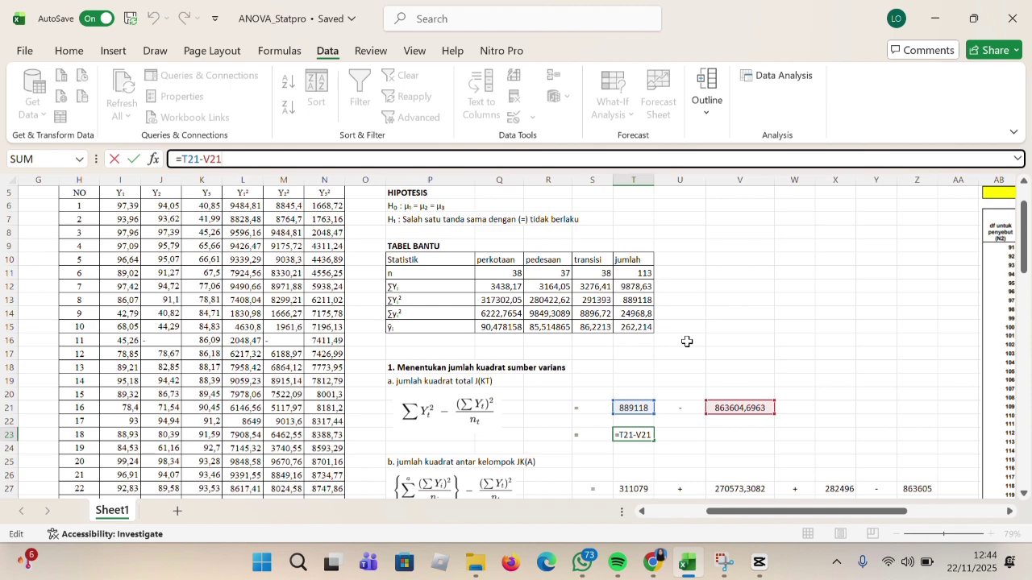
- Trace the first JK(A) term in cell T27 back to the perkotaan ∑Yᵢ and n values, leaving the formula unchanged
{"action": "scroll", "coordinate": [650, 380], "scroll_direction": "down", "scroll_amount": 4}
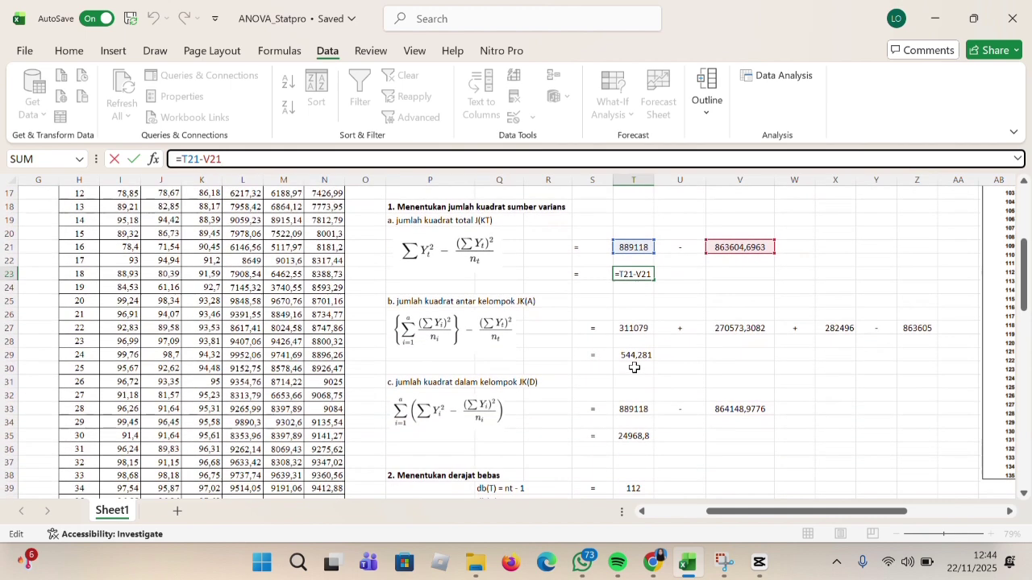
{"action": "left_click", "coordinate": [638, 327]}
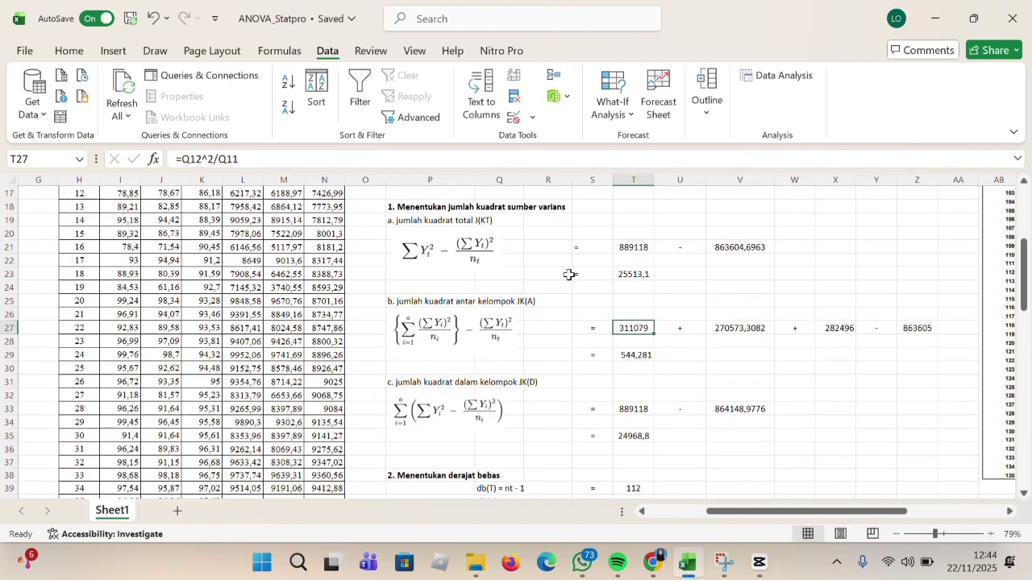
{"action": "left_click", "coordinate": [417, 158]}
{"action": "scroll", "coordinate": [570, 221], "scroll_direction": "up", "scroll_amount": 5}
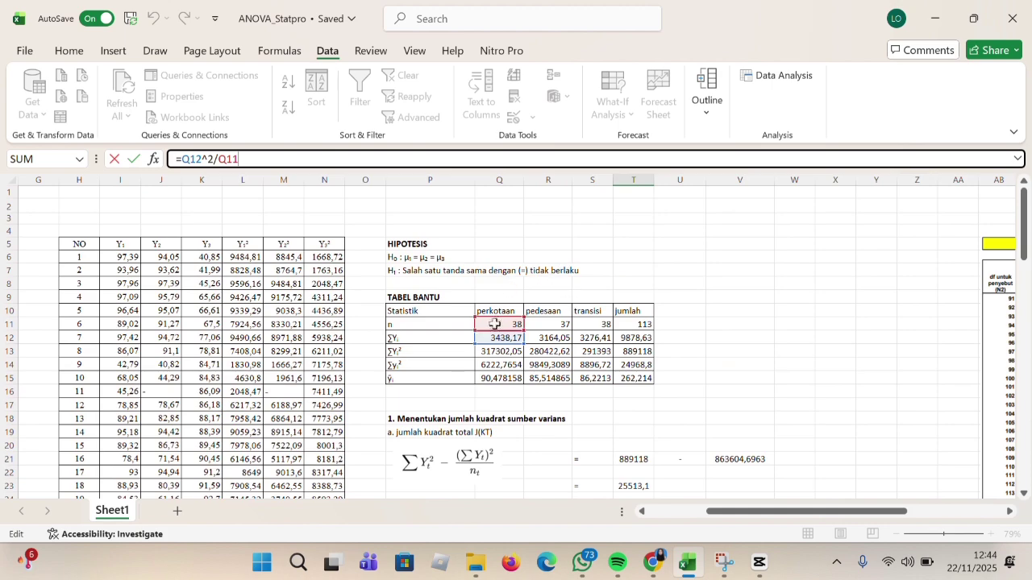
{"action": "key", "text": "Return"}
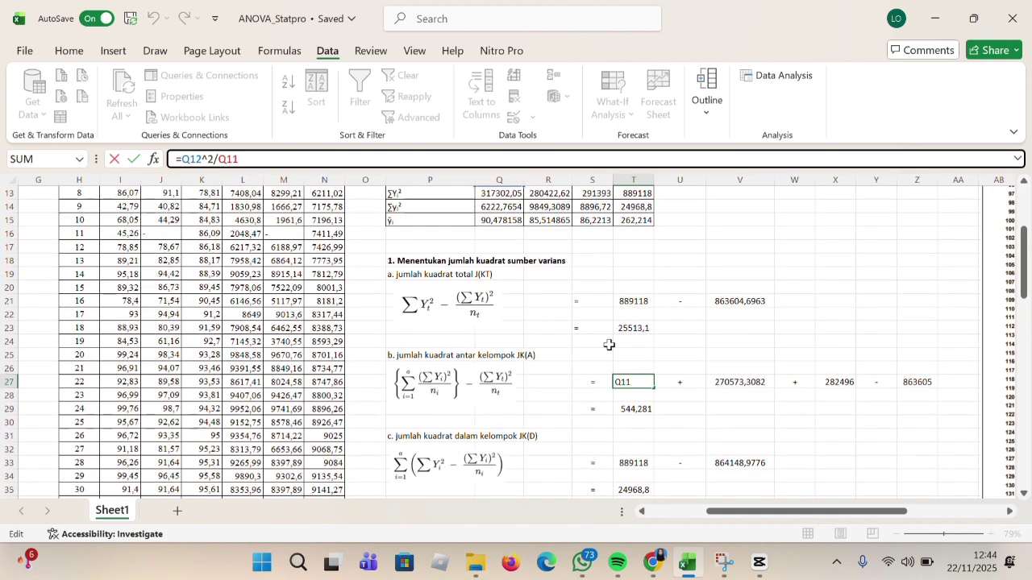
- Trace the second and third JK(A) terms in V27 and X27 to the pedesaan and transisi values in the TABEL BANTU
{"action": "left_click", "coordinate": [754, 380]}
{"action": "left_click", "coordinate": [502, 157]}
{"action": "scroll", "coordinate": [528, 226], "scroll_direction": "up", "scroll_amount": 4}
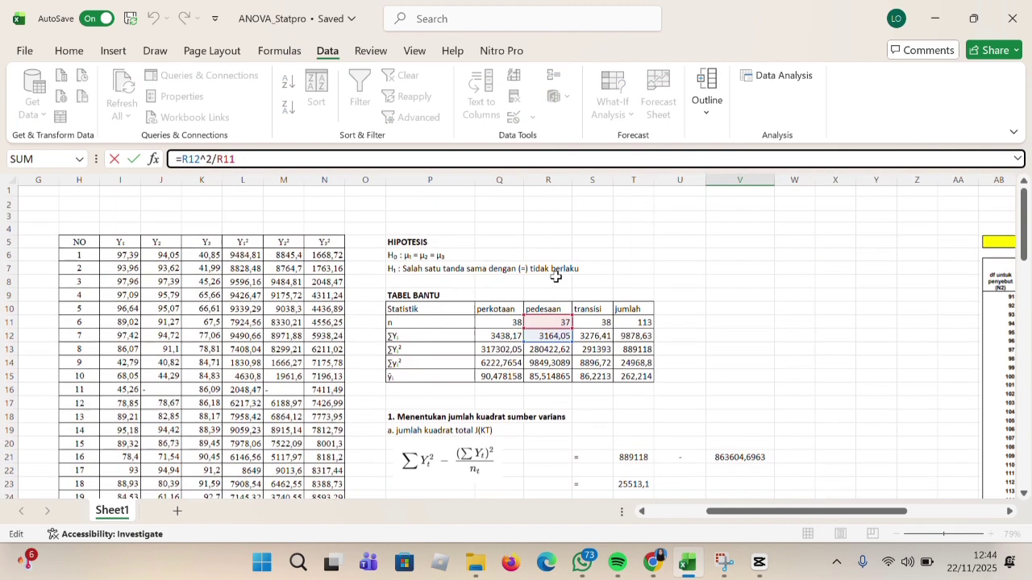
{"action": "scroll", "coordinate": [655, 316], "scroll_direction": "down", "scroll_amount": 4}
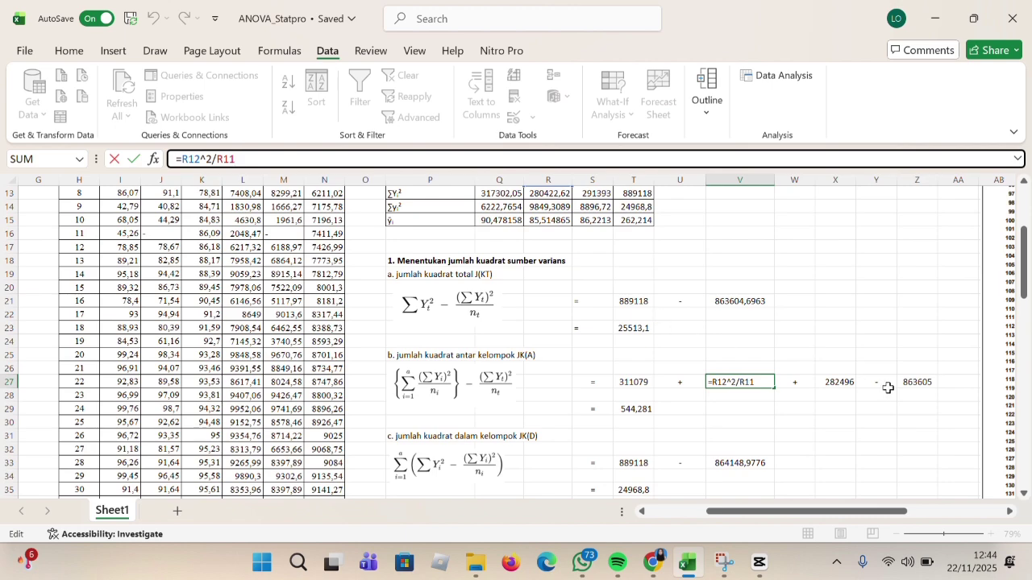
{"action": "left_click", "coordinate": [849, 385]}
{"action": "left_click", "coordinate": [426, 156]}
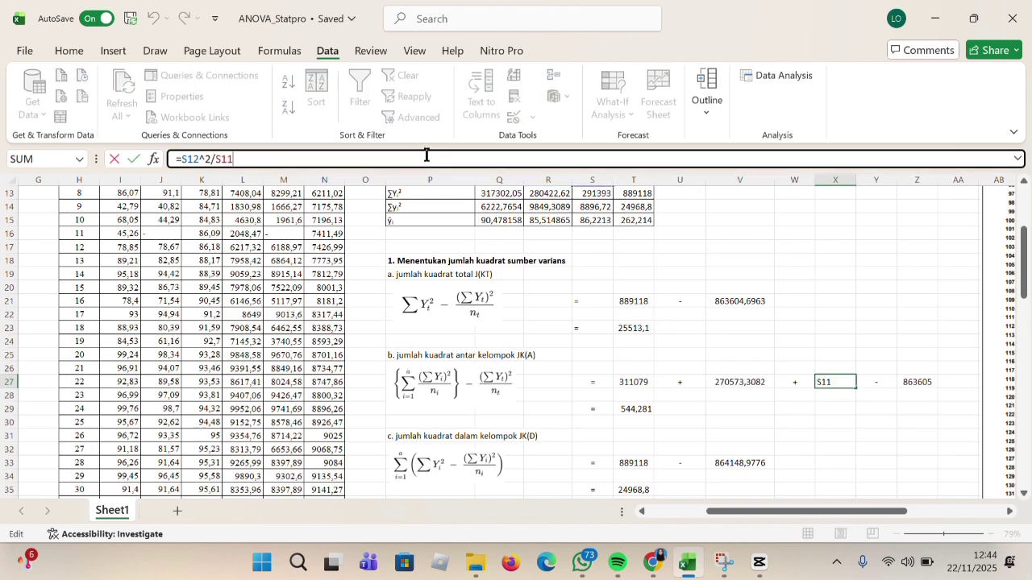
{"action": "scroll", "coordinate": [661, 278], "scroll_direction": "up", "scroll_amount": 4}
- Trace the subtracted JK(A) term in Z27 to the jumlah column, and examine the JK(A) result formula in T29
{"action": "scroll", "coordinate": [693, 331], "scroll_direction": "down", "scroll_amount": 6}
{"action": "left_click", "coordinate": [917, 300]}
{"action": "left_click", "coordinate": [376, 156]}
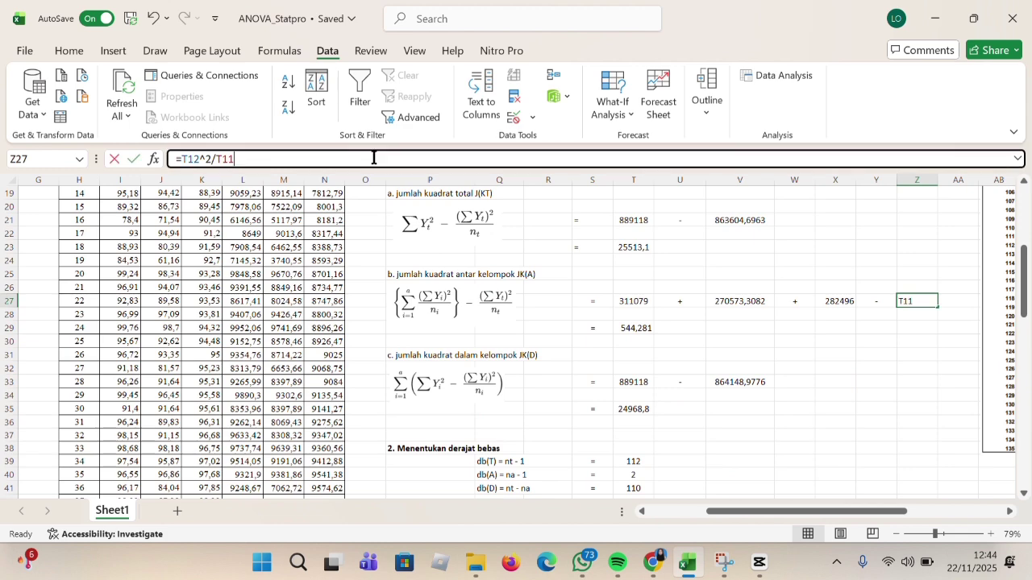
{"action": "scroll", "coordinate": [519, 295], "scroll_direction": "up", "scroll_amount": 4}
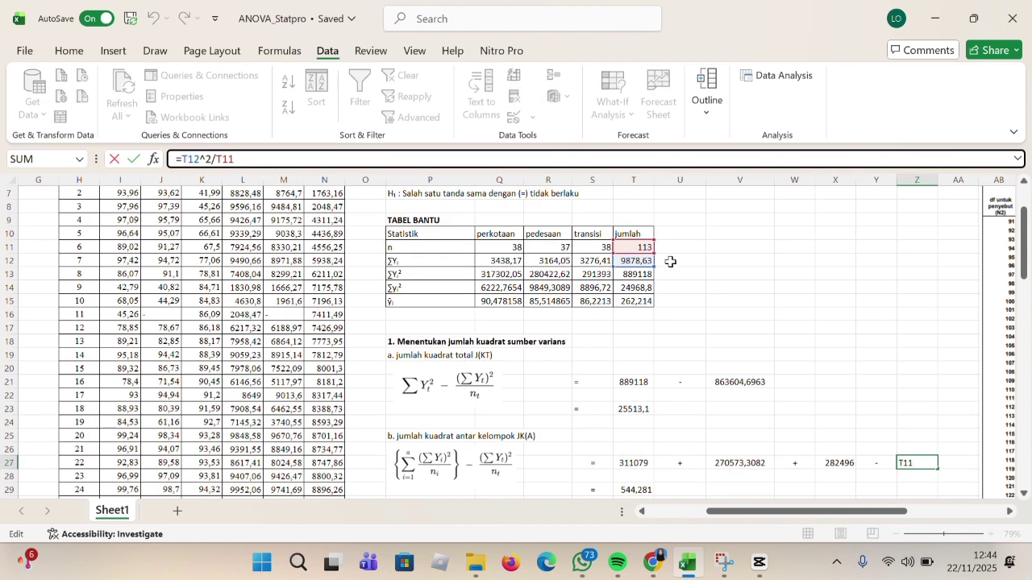
{"action": "scroll", "coordinate": [669, 261], "scroll_direction": "down", "scroll_amount": 4}
{"action": "left_click", "coordinate": [635, 331]}
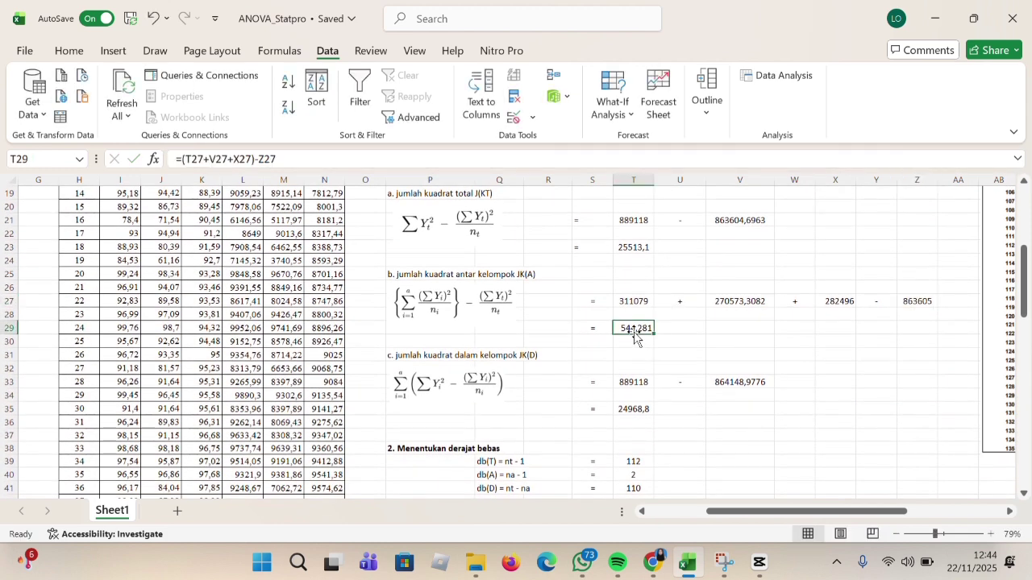
{"action": "left_click", "coordinate": [494, 159]}
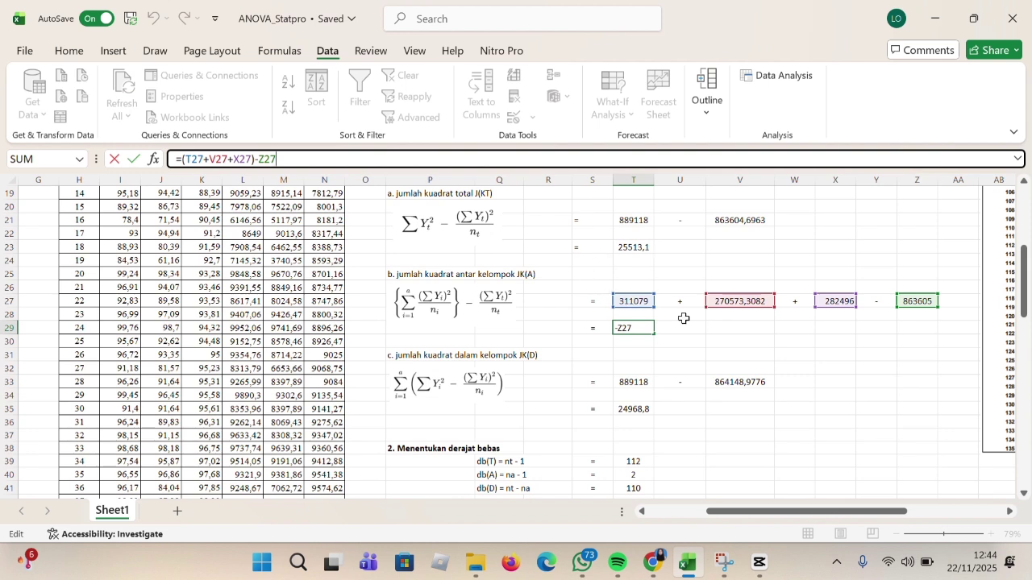
- Trace the first JK(D) term in cell T33 back to its source total in the jumlah column
{"action": "left_click", "coordinate": [634, 384]}
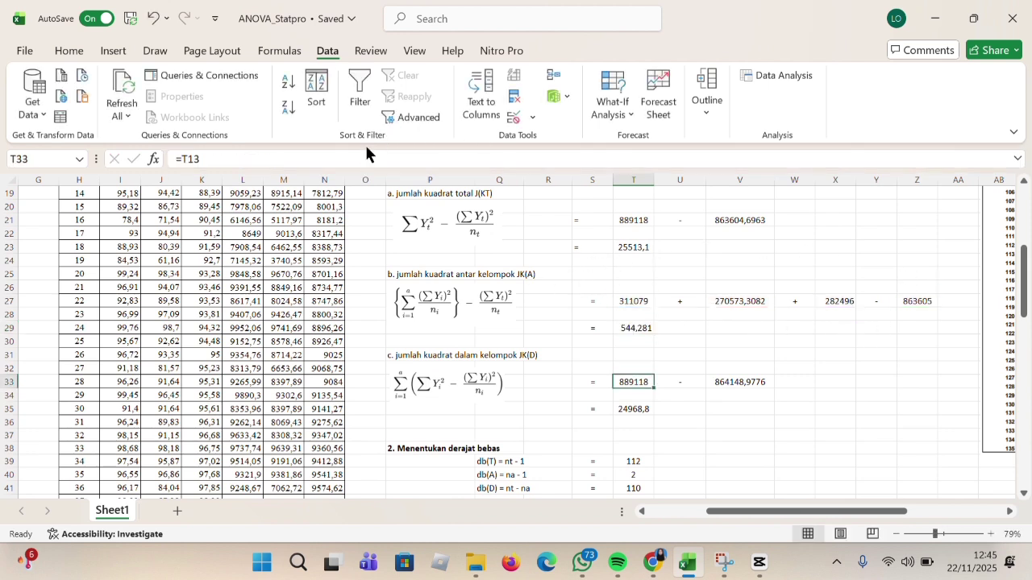
{"action": "left_click", "coordinate": [353, 164]}
{"action": "scroll", "coordinate": [650, 337], "scroll_direction": "up", "scroll_amount": 4}
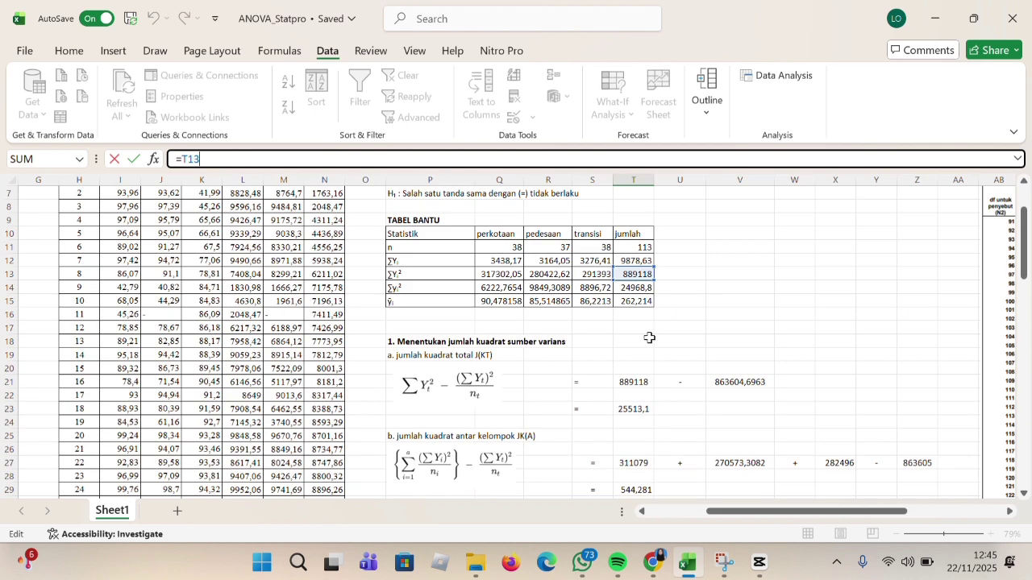
- Trace the second JK(D) term in cell V33 back to the ∑Yᵢ and n values of all three area types
{"action": "scroll", "coordinate": [683, 347], "scroll_direction": "down", "scroll_amount": 4}
{"action": "left_click", "coordinate": [742, 382]}
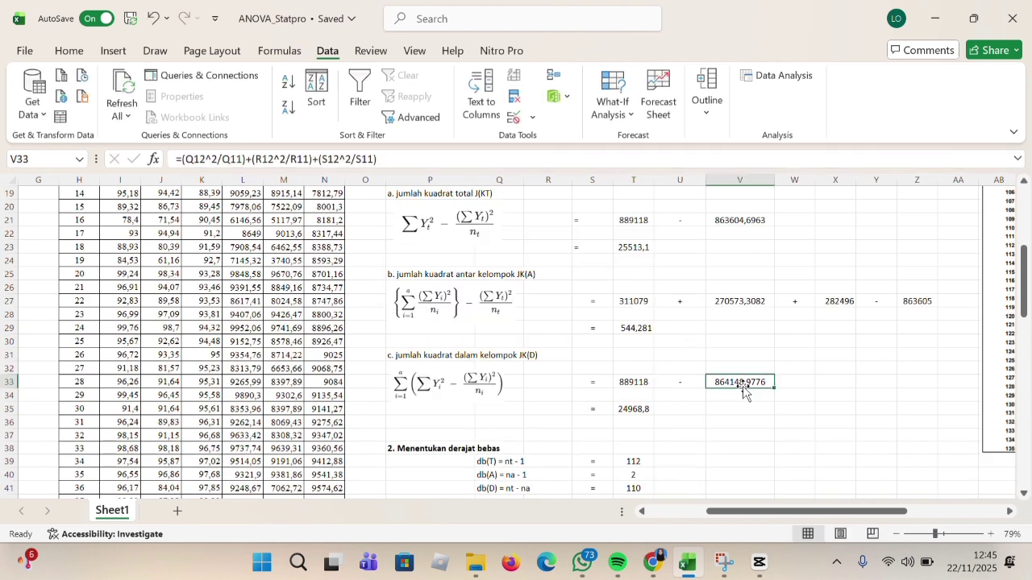
{"action": "left_click", "coordinate": [428, 159]}
{"action": "scroll", "coordinate": [686, 315], "scroll_direction": "up", "scroll_amount": 4}
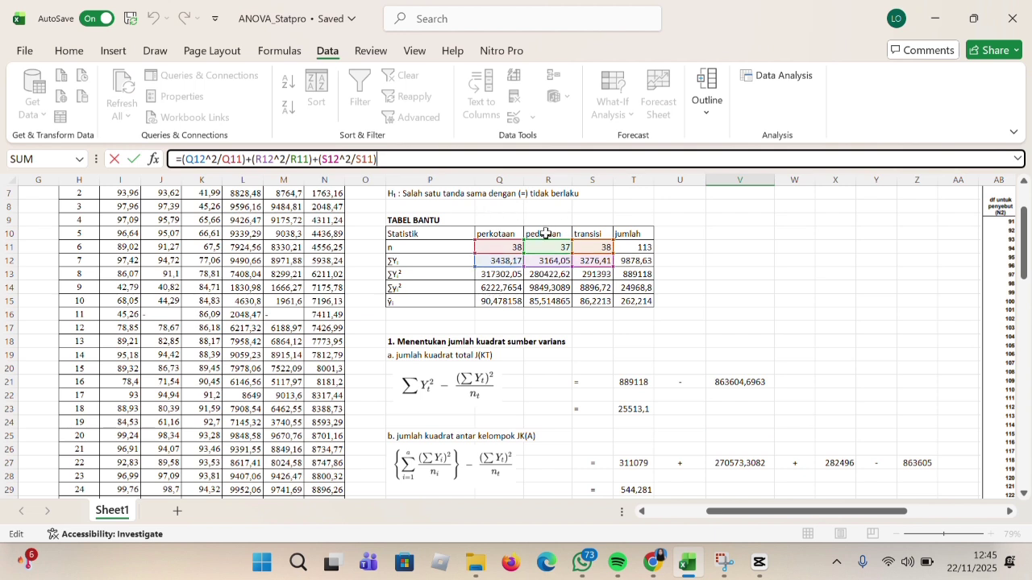
- Examine the JK(D) result formula in cell T35 and the two terms it references
{"action": "scroll", "coordinate": [675, 342], "scroll_direction": "down", "scroll_amount": 8}
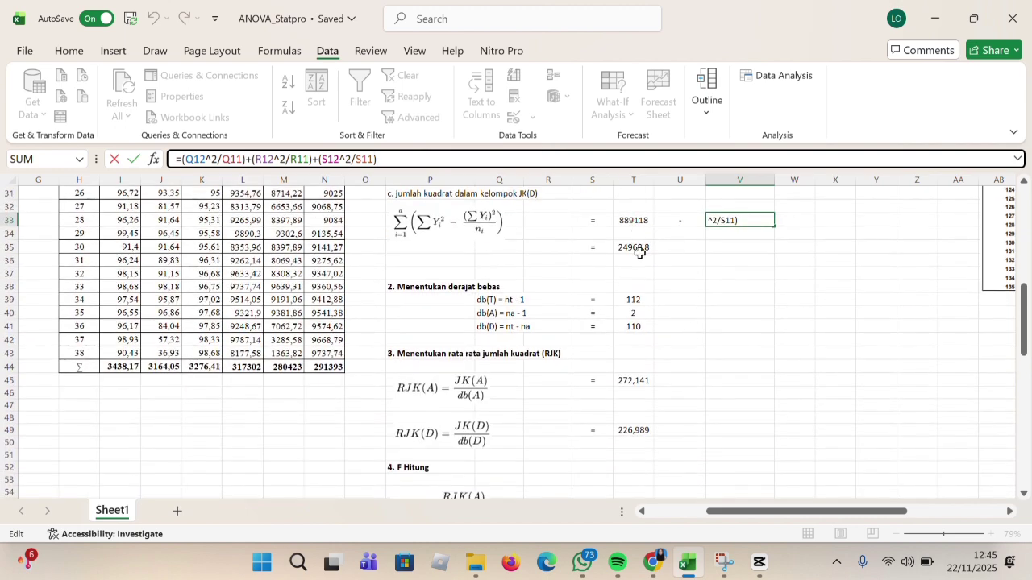
{"action": "left_click", "coordinate": [639, 253]}
{"action": "left_click", "coordinate": [411, 158]}
{"action": "scroll", "coordinate": [669, 274], "scroll_direction": "down", "scroll_amount": 2}
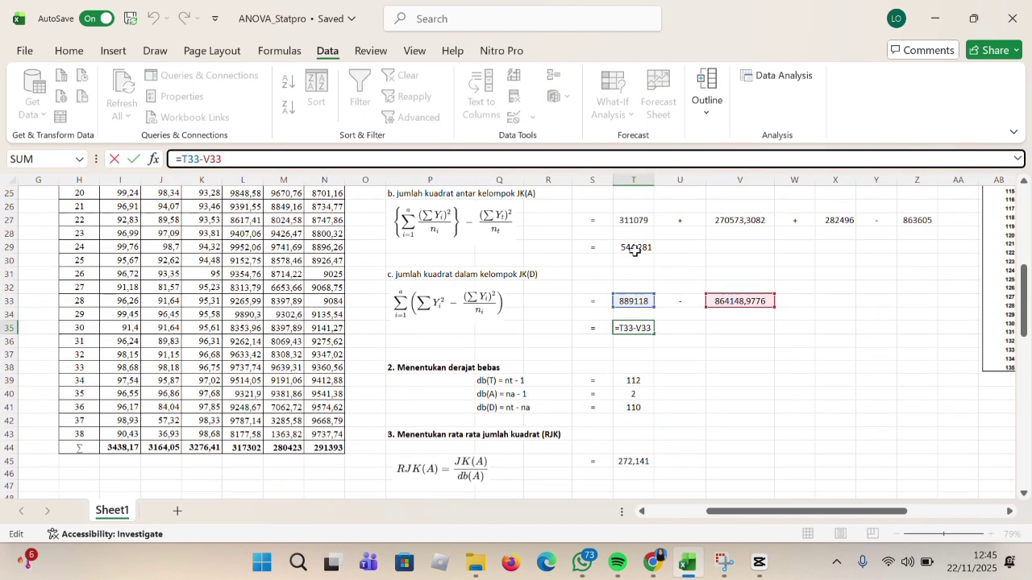
- Examine the degrees-of-freedom formulas for db(T), db(A) and db(D) in cells T39, T40 and T41
{"action": "left_click", "coordinate": [634, 223]}
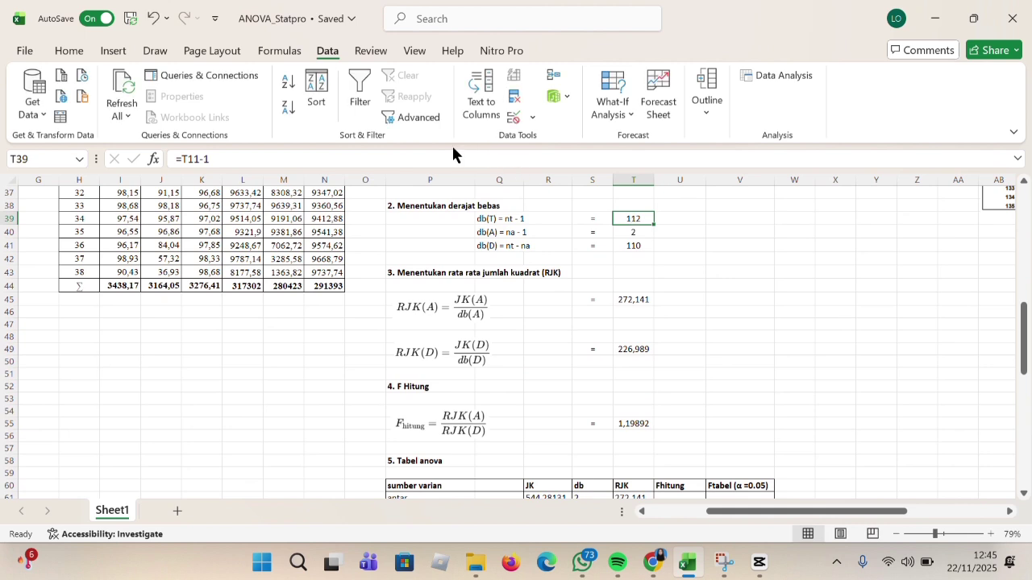
{"action": "left_click", "coordinate": [412, 158]}
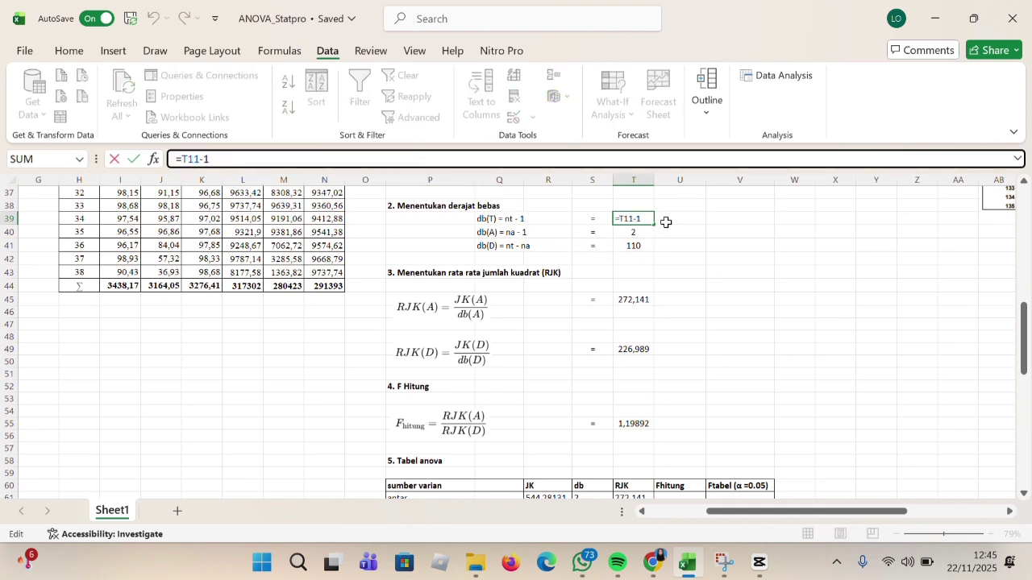
{"action": "scroll", "coordinate": [683, 307], "scroll_direction": "up", "scroll_amount": 2}
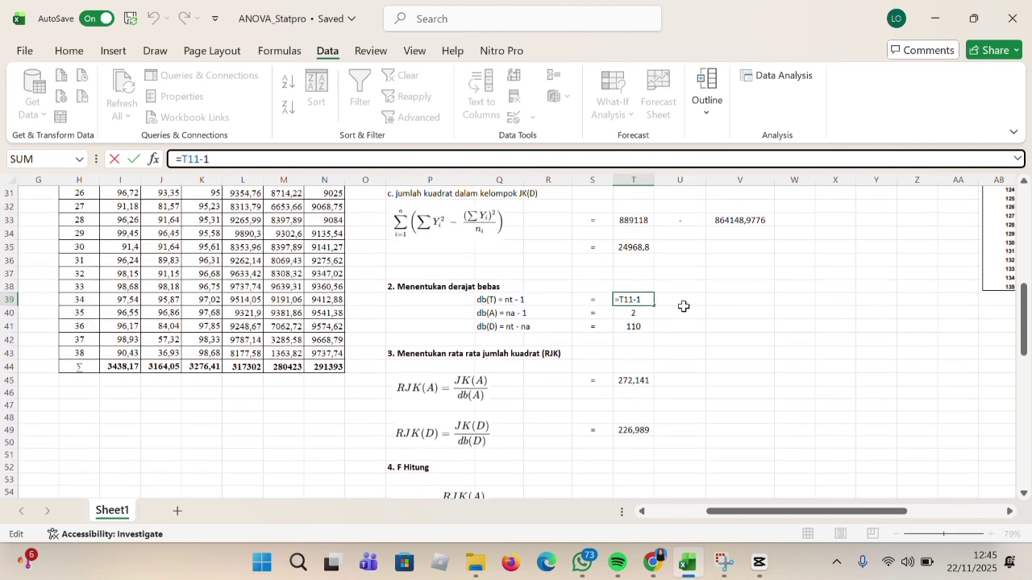
{"action": "left_click", "coordinate": [645, 315]}
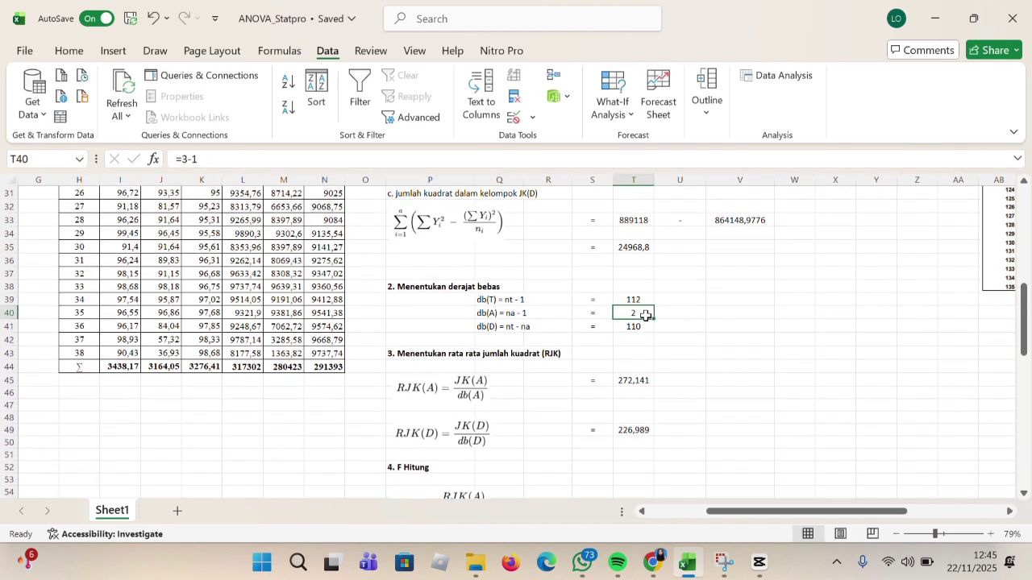
{"action": "left_click", "coordinate": [354, 161]}
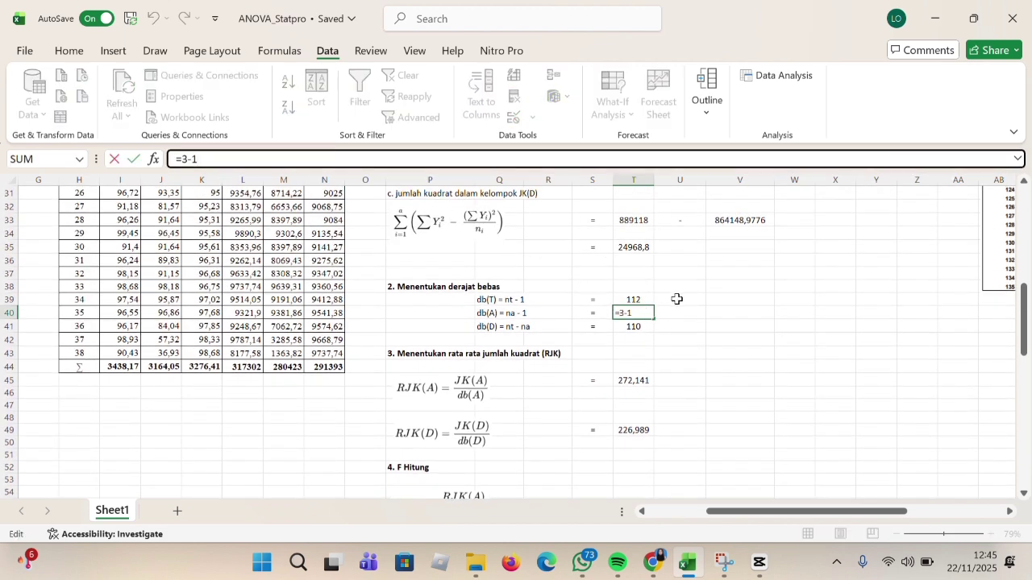
{"action": "left_click", "coordinate": [643, 327]}
{"action": "left_click", "coordinate": [394, 162]}
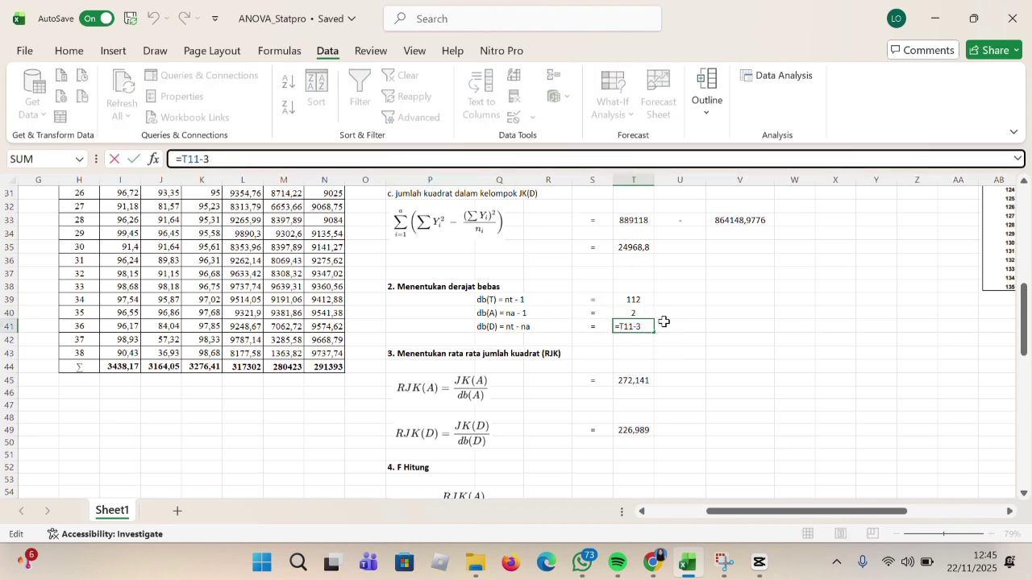
- Trace the RJK(A) formula in cell T45 back to the JK(A) result and the db(A) value
{"action": "scroll", "coordinate": [664, 321], "scroll_direction": "down", "scroll_amount": 2}
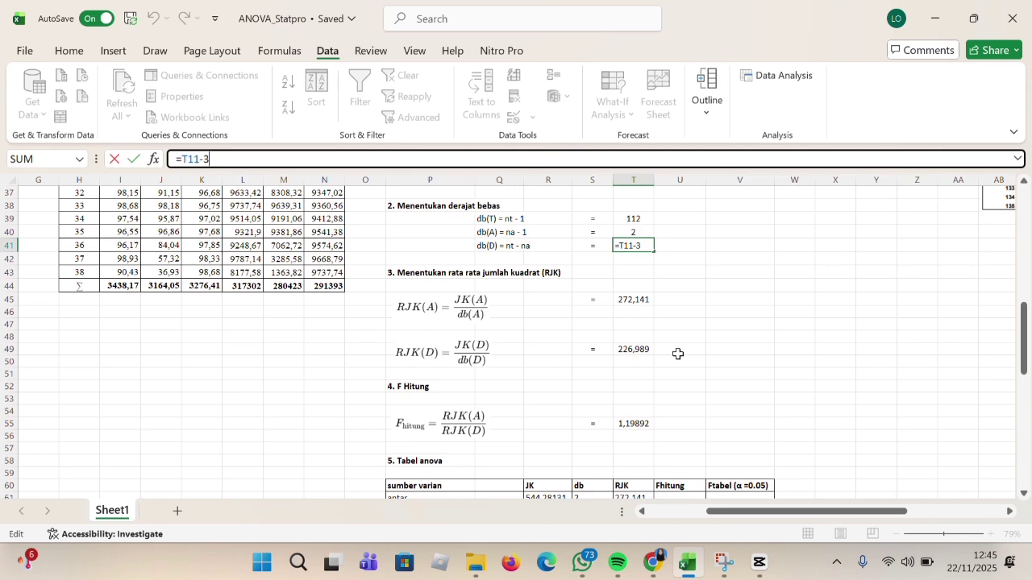
{"action": "left_click", "coordinate": [628, 303]}
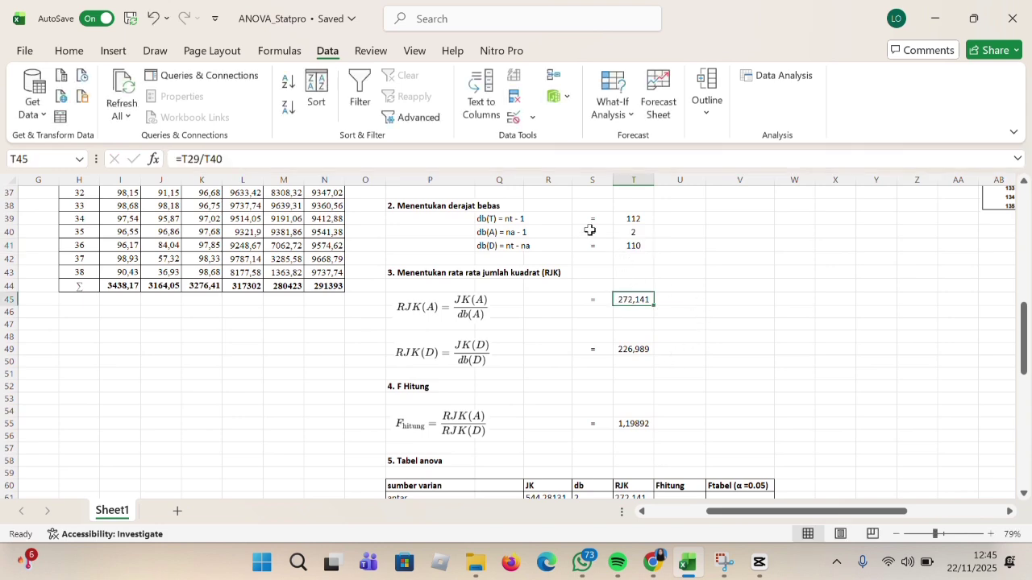
{"action": "left_click", "coordinate": [475, 159]}
{"action": "scroll", "coordinate": [675, 286], "scroll_direction": "up", "scroll_amount": 2}
{"action": "scroll", "coordinate": [676, 286], "scroll_direction": "up", "scroll_amount": 2}
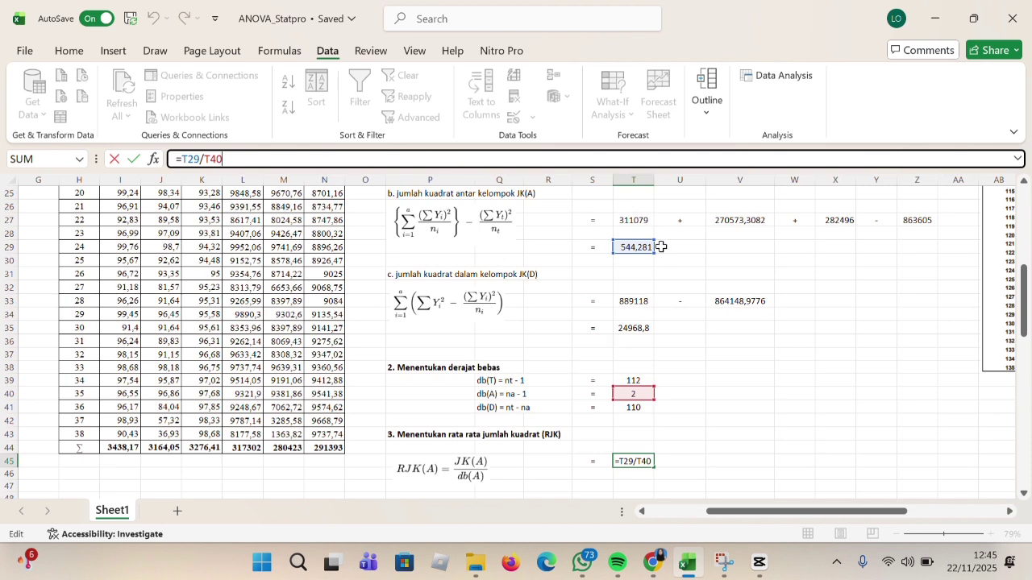
- Trace the RJK(D) formula in cell T49 back to the JK(D) result and the db(D) value
{"action": "scroll", "coordinate": [736, 382], "scroll_direction": "down", "scroll_amount": 6}
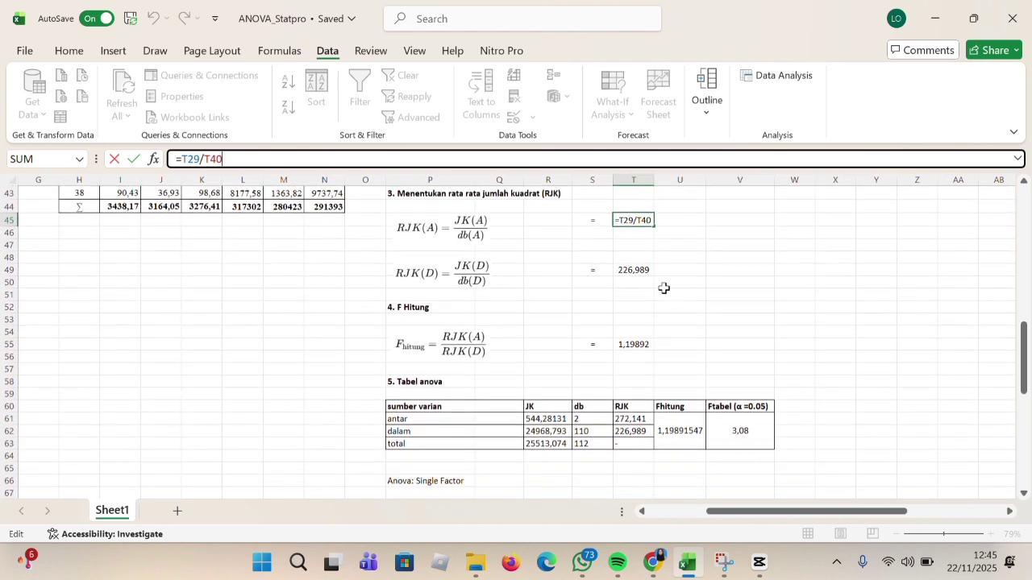
{"action": "left_click", "coordinate": [634, 269]}
{"action": "key", "text": "F2"}
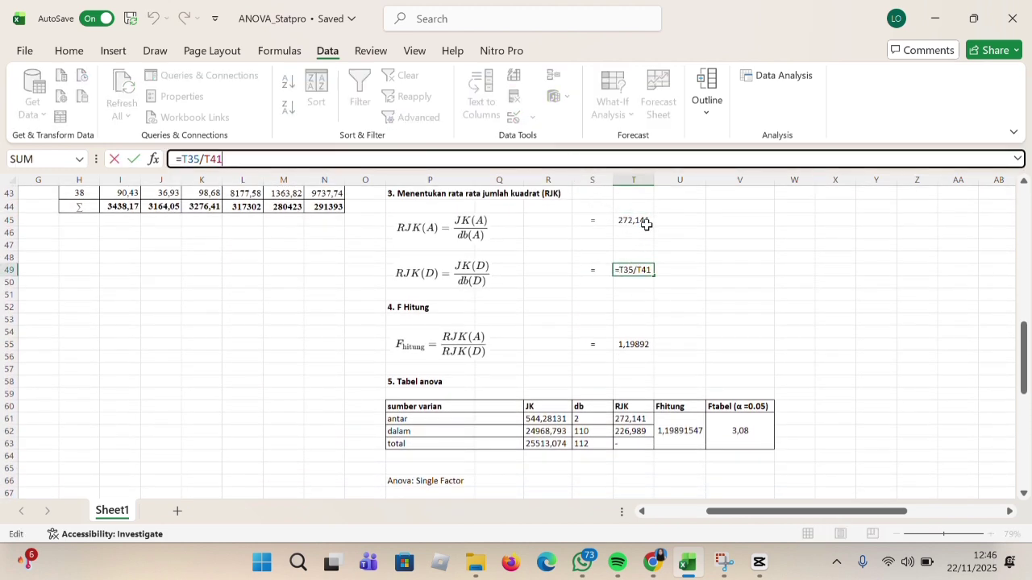
{"action": "scroll", "coordinate": [680, 266], "scroll_direction": "up", "scroll_amount": 4}
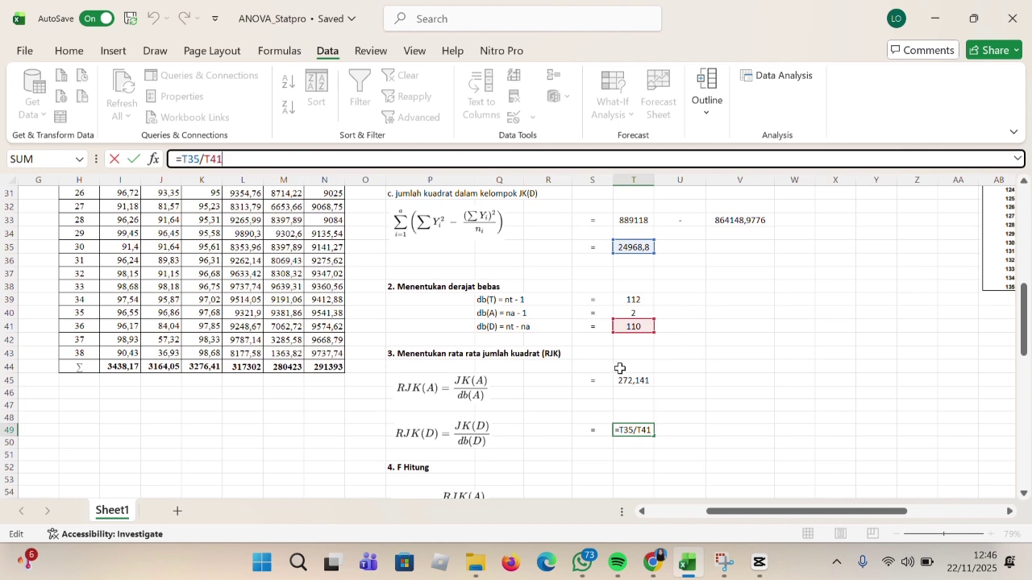
- Examine the F hitung formula in cell T55 and the two mean squares it divides
{"action": "scroll", "coordinate": [620, 368], "scroll_direction": "down", "scroll_amount": 4}
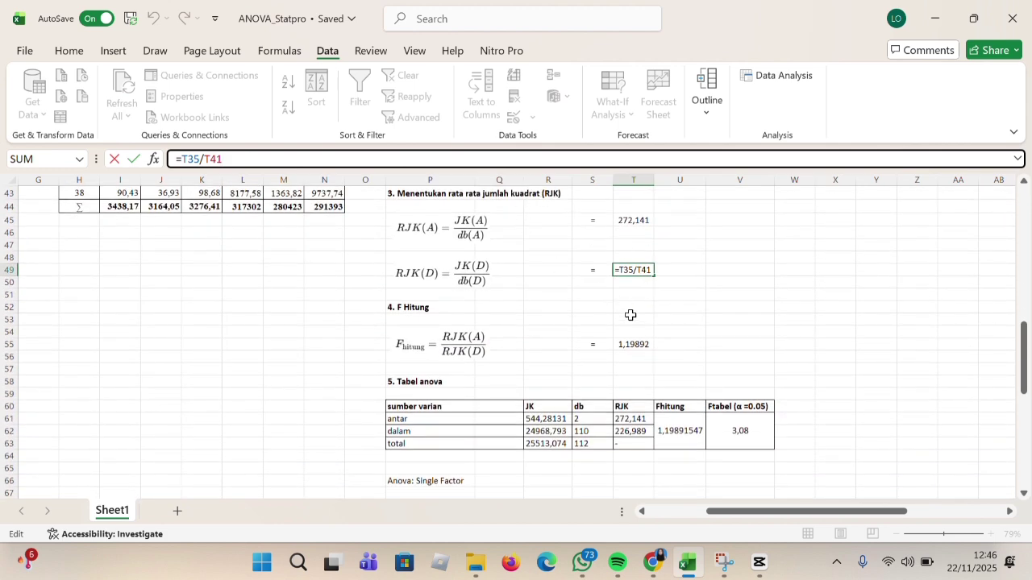
{"action": "left_click", "coordinate": [643, 341]}
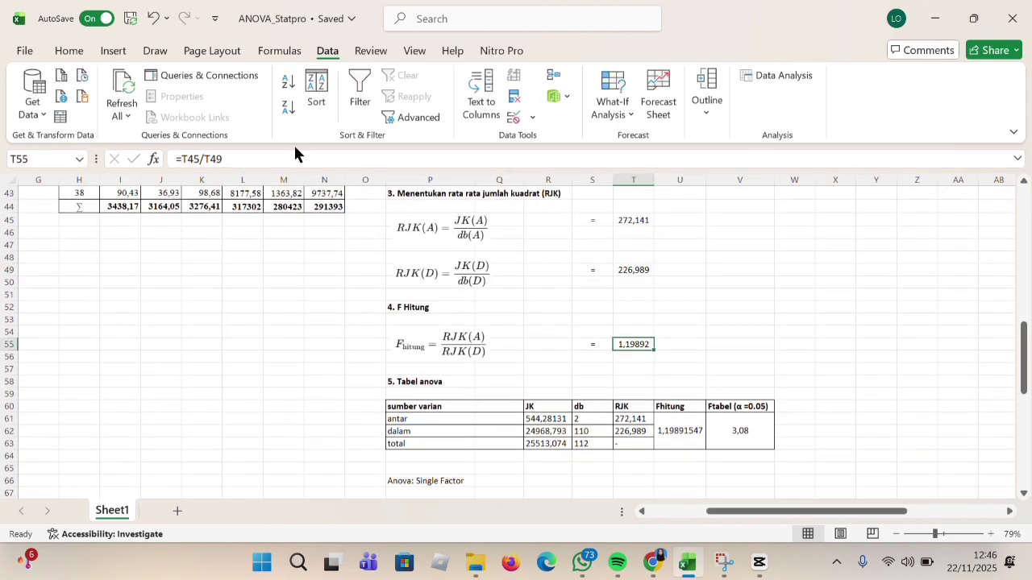
{"action": "left_click", "coordinate": [323, 164]}
{"action": "scroll", "coordinate": [685, 323], "scroll_direction": "up", "scroll_amount": 2}
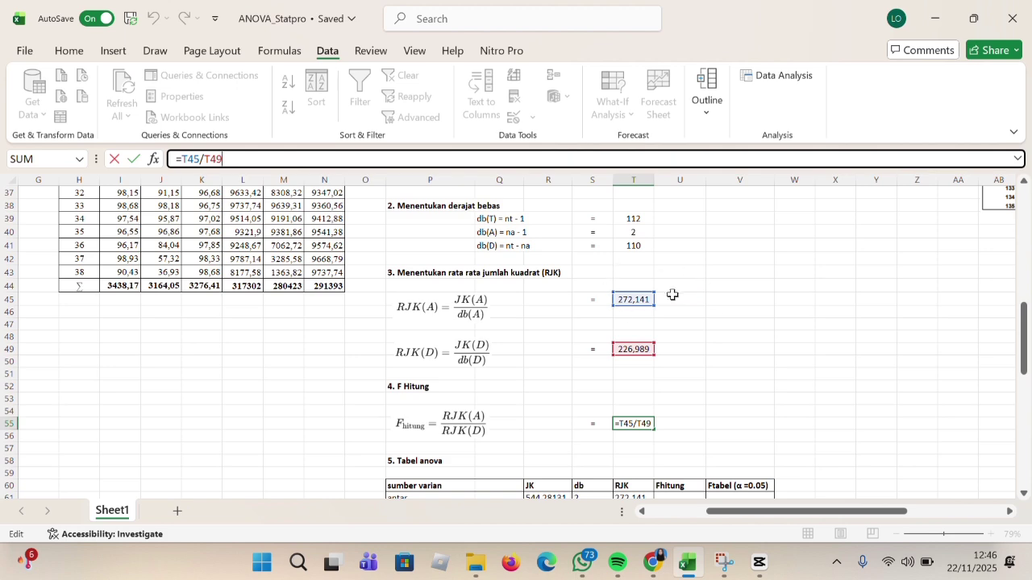
- Check which result the antar row's JK entry in cell R61 of the Tabel anova refers to
{"action": "scroll", "coordinate": [682, 332], "scroll_direction": "down", "scroll_amount": 4}
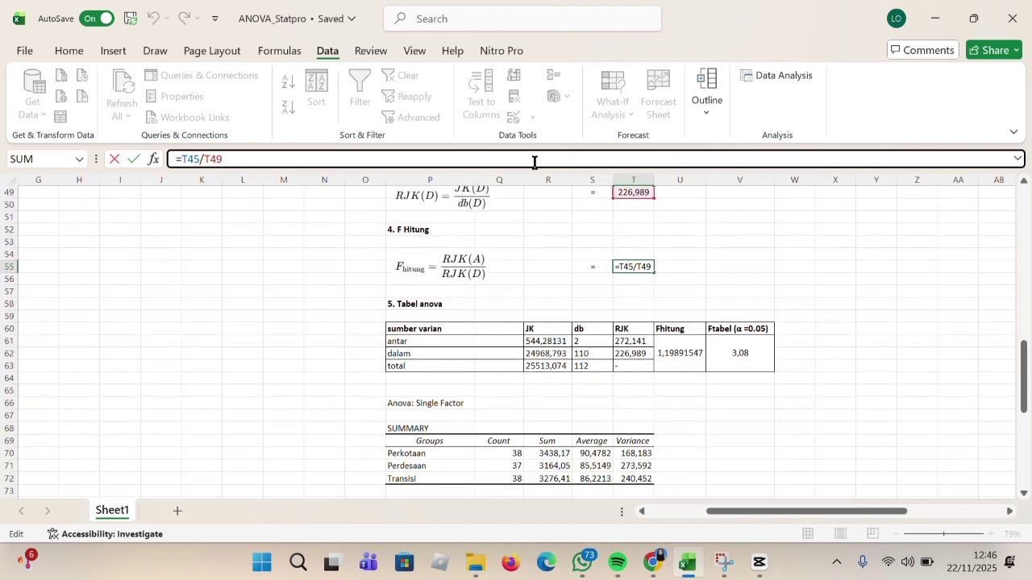
{"action": "left_click", "coordinate": [540, 340]}
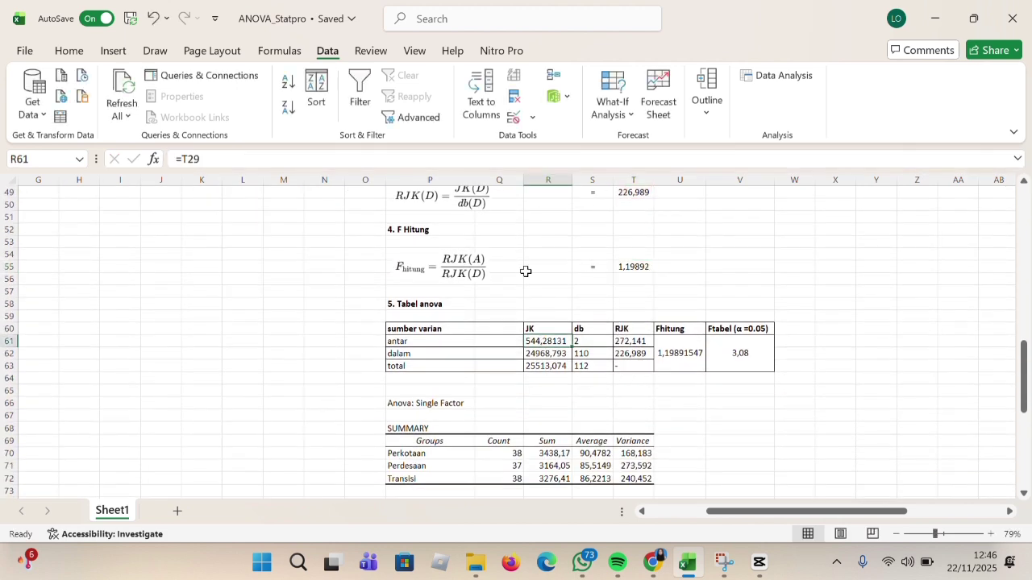
{"action": "left_click", "coordinate": [335, 161]}
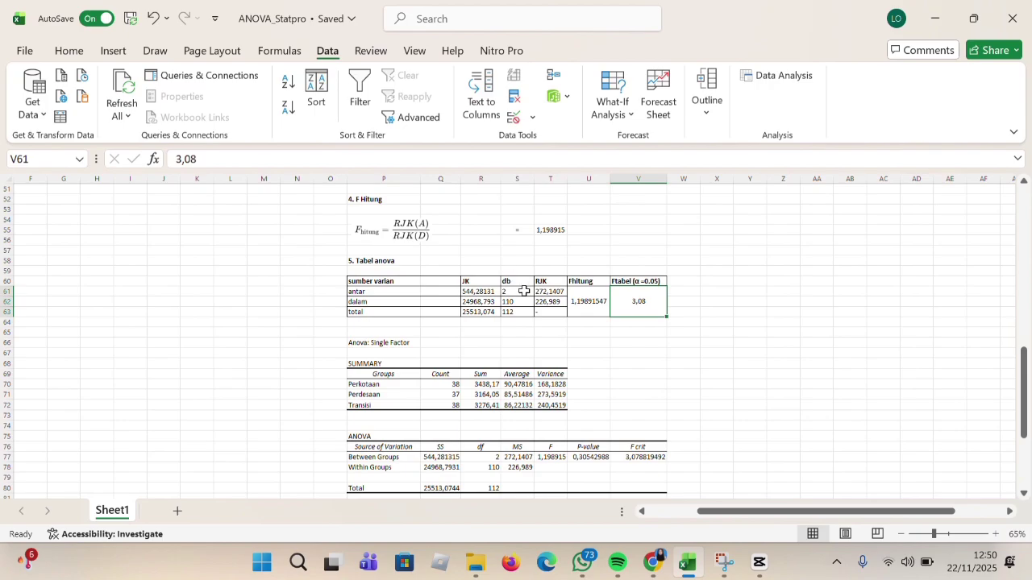
- Look up the critical value in the 0,05 F distribution table for numerator df 2 and denominator df 110, and return to the Tabel anova
{"action": "scroll", "coordinate": [807, 310], "scroll_direction": "up", "scroll_amount": 15}
{"action": "scroll", "coordinate": [806, 310], "scroll_direction": "right", "scroll_amount": 4}
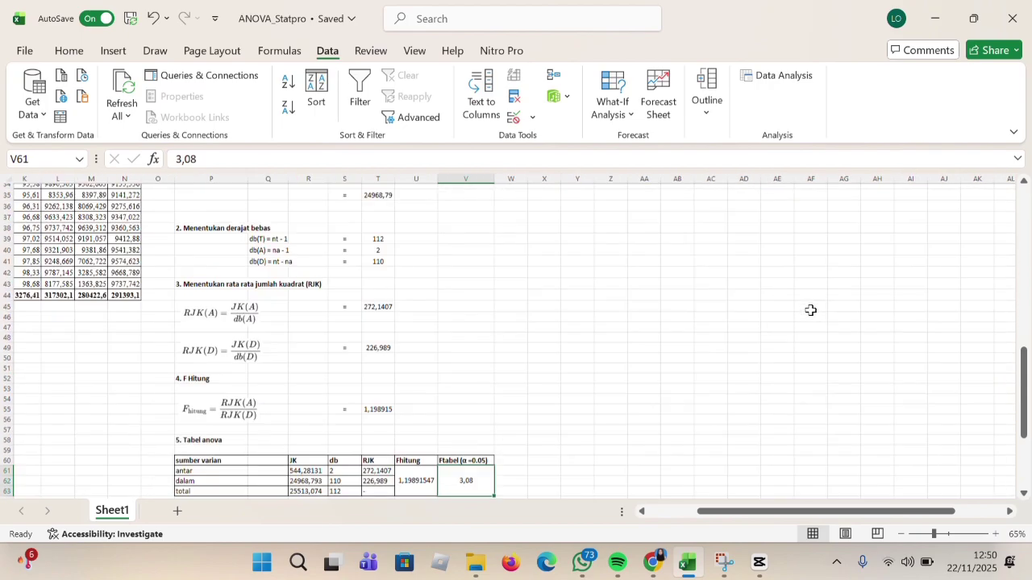
{"action": "scroll", "coordinate": [804, 316], "scroll_direction": "up", "scroll_amount": 4, "text": "ctrl"}
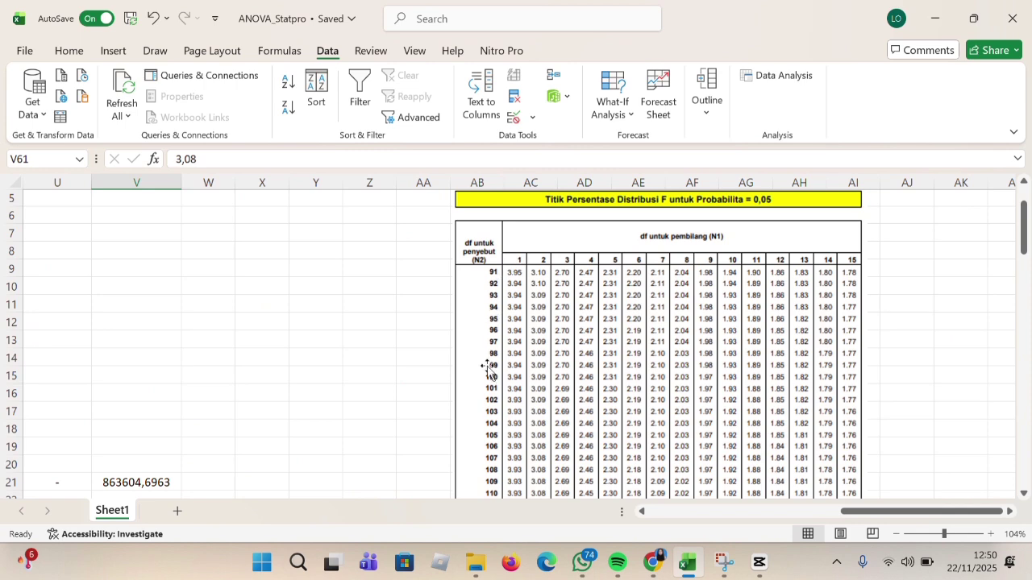
{"action": "scroll", "coordinate": [494, 373], "scroll_direction": "down", "scroll_amount": 2}
{"action": "scroll", "coordinate": [494, 372], "scroll_direction": "right", "scroll_amount": 1}
{"action": "scroll", "coordinate": [494, 372], "scroll_direction": "down", "scroll_amount": 1}
{"action": "scroll", "coordinate": [494, 372], "scroll_direction": "left", "scroll_amount": 1}
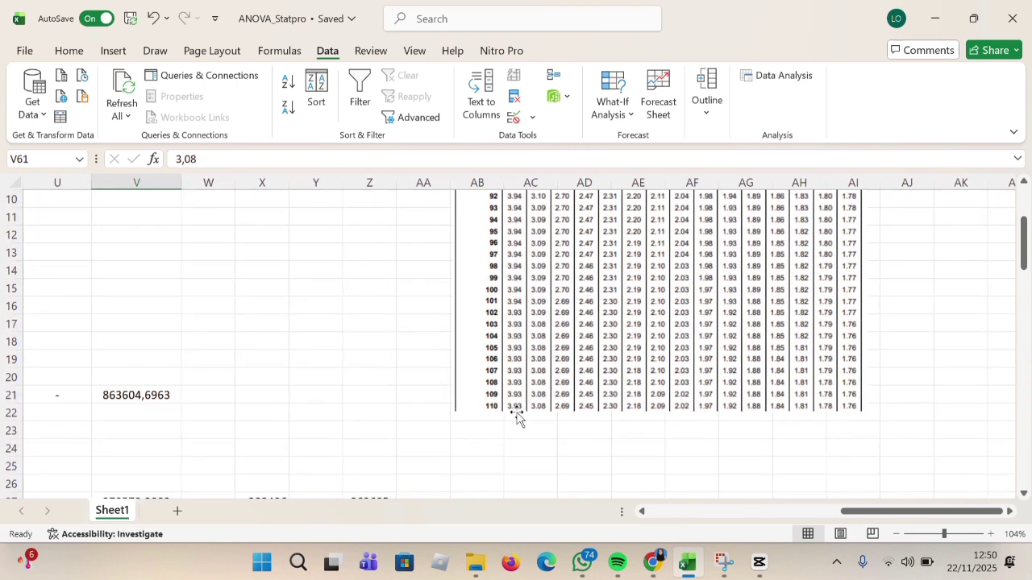
{"action": "scroll", "coordinate": [545, 383], "scroll_direction": "down", "scroll_amount": 6}
{"action": "scroll", "coordinate": [550, 385], "scroll_direction": "left", "scroll_amount": 4}
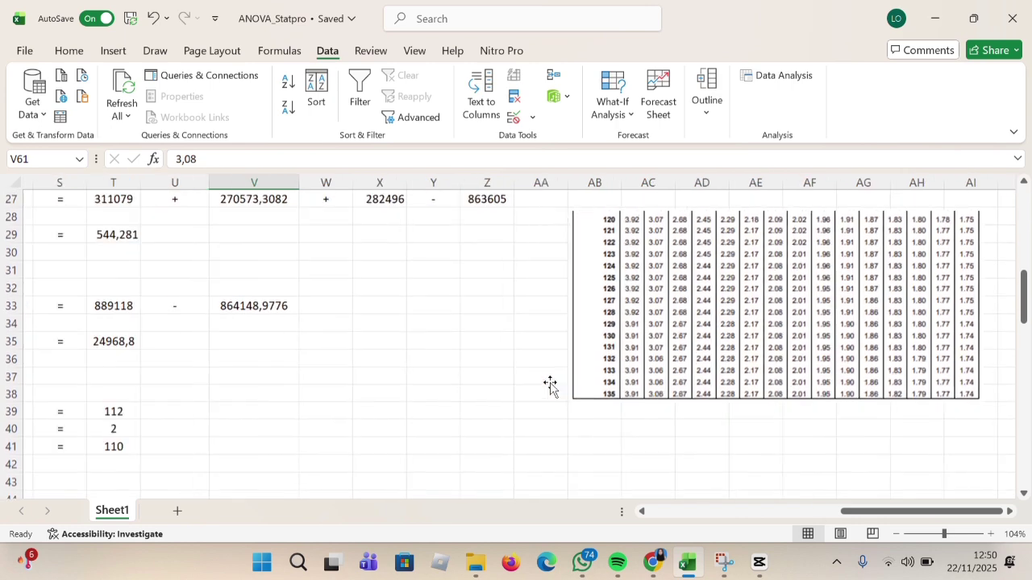
{"action": "scroll", "coordinate": [549, 385], "scroll_direction": "left", "scroll_amount": 1}
{"action": "scroll", "coordinate": [546, 384], "scroll_direction": "down", "scroll_amount": 8}
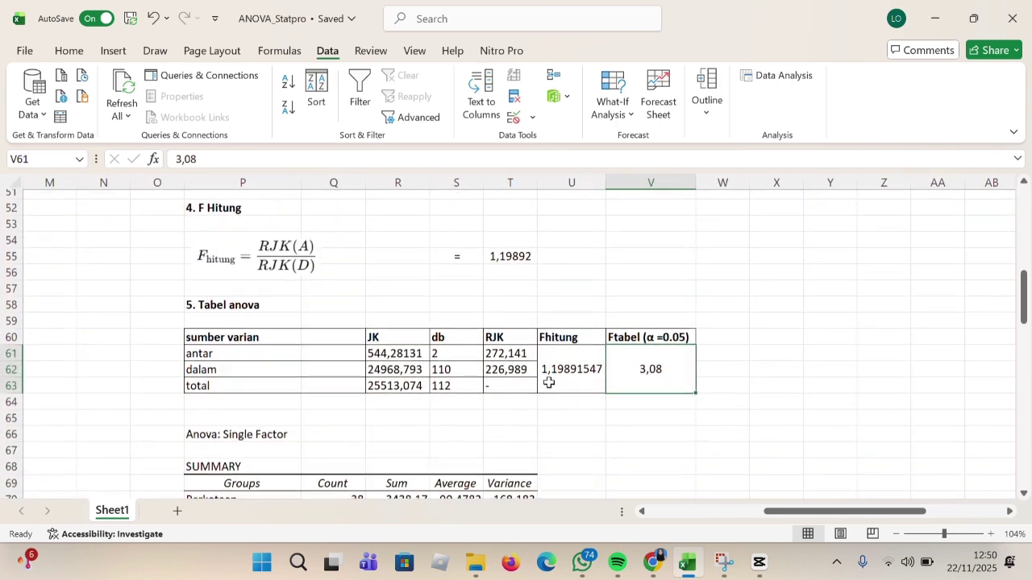
- Clear all contents and formatting of the existing Anova: Single Factor output in P66:W80
{"action": "scroll", "coordinate": [590, 323], "scroll_direction": "down", "scroll_amount": 3, "text": "ctrl"}
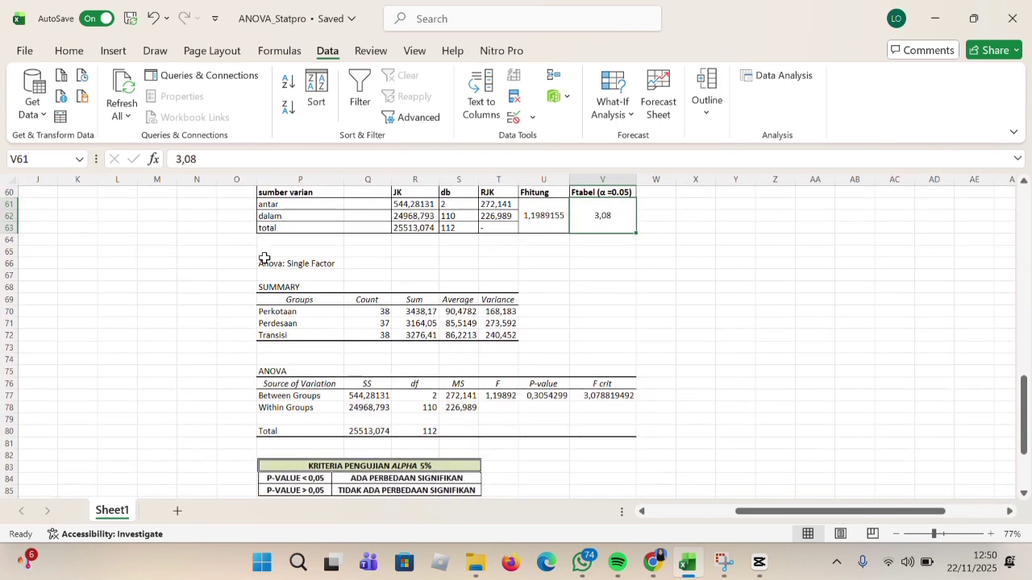
{"action": "left_click_drag", "start_coordinate": [265, 262], "coordinate": [647, 433]}
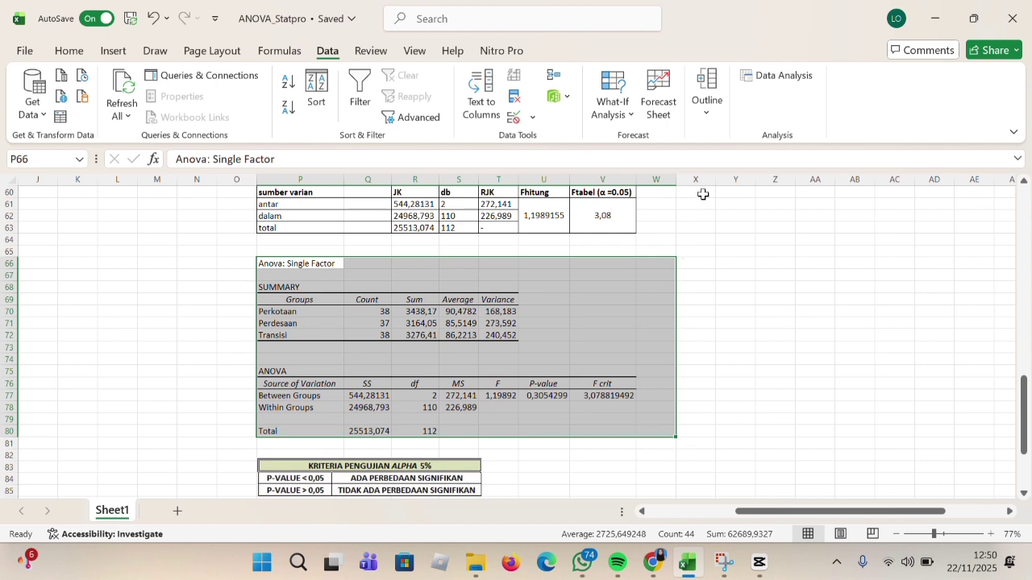
{"action": "left_click", "coordinate": [68, 50]}
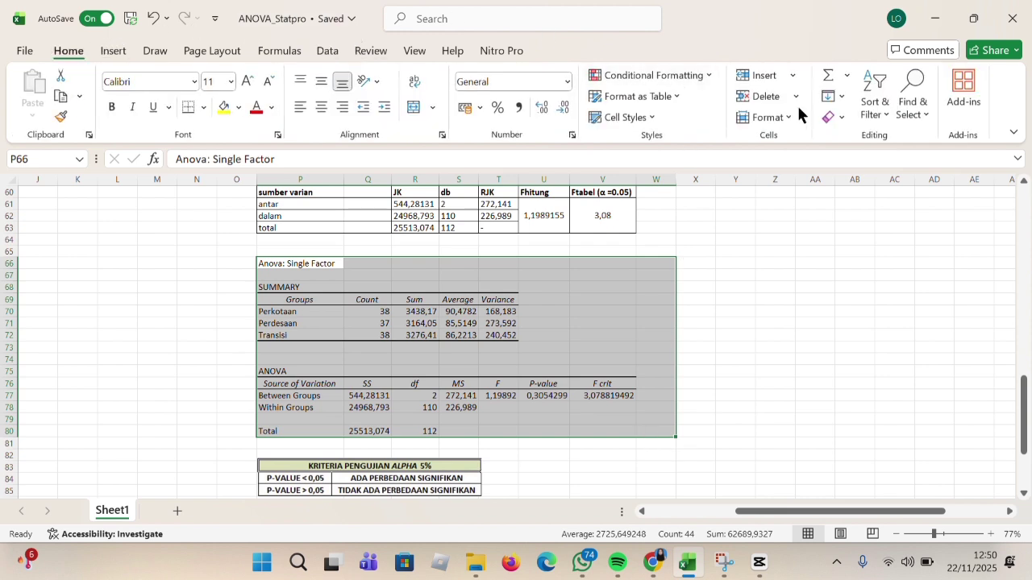
{"action": "left_click", "coordinate": [836, 117]}
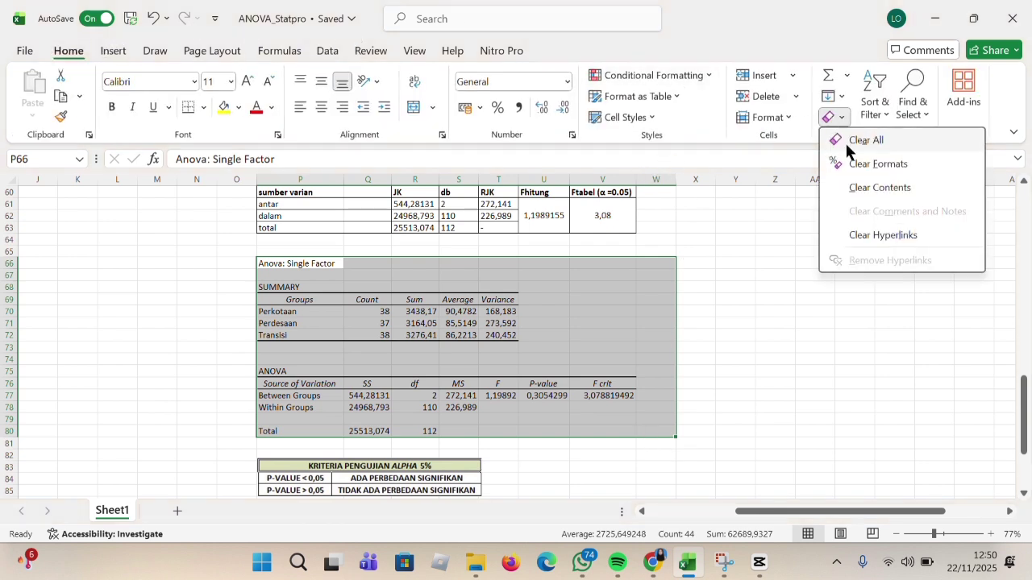
{"action": "left_click", "coordinate": [847, 144]}
- Set up an Anova: Single Factor analysis with the three area-type columns, headers included, as input range C6:E44
{"action": "left_click", "coordinate": [317, 264]}
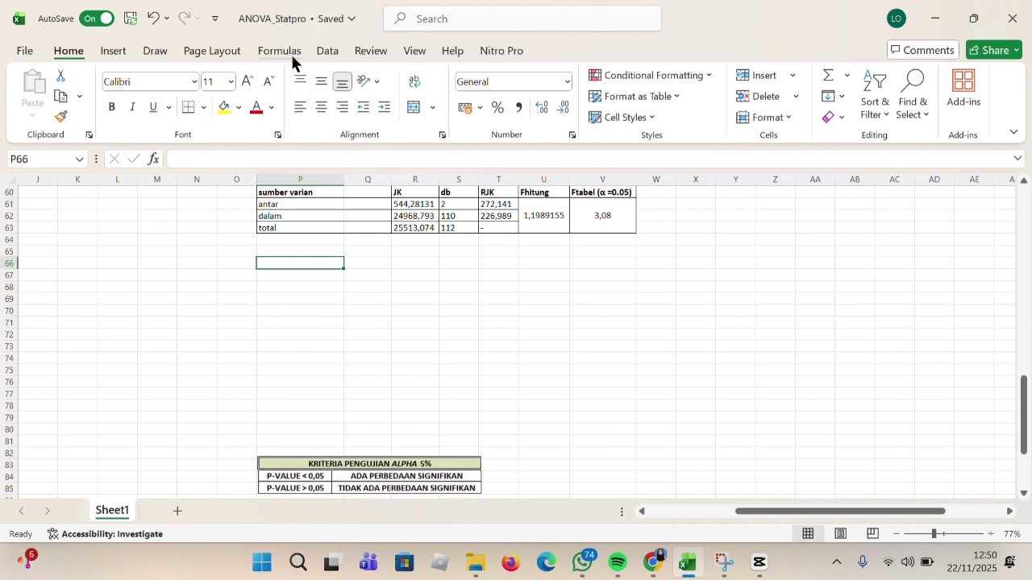
{"action": "left_click", "coordinate": [327, 50]}
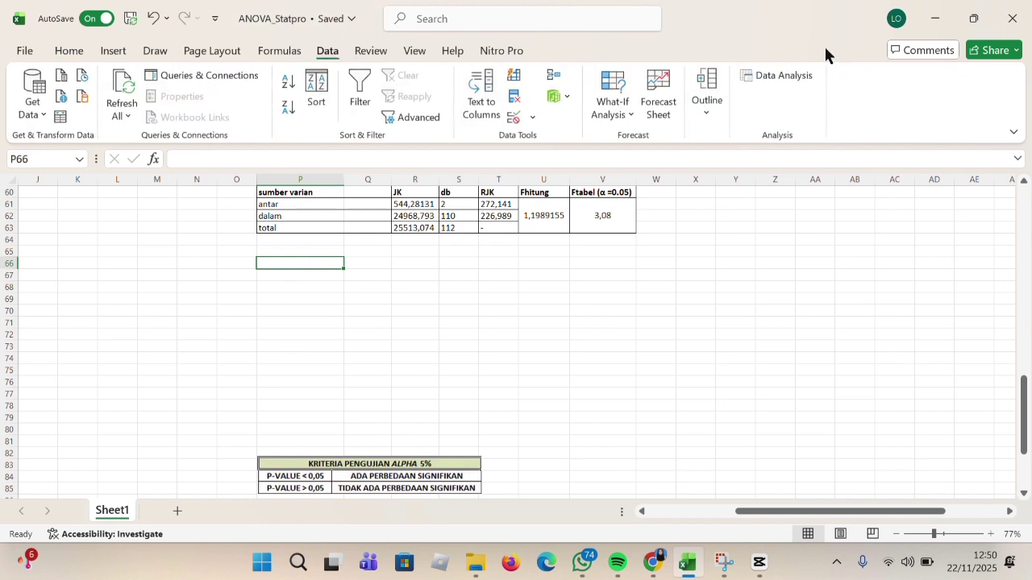
{"action": "left_click", "coordinate": [750, 75]}
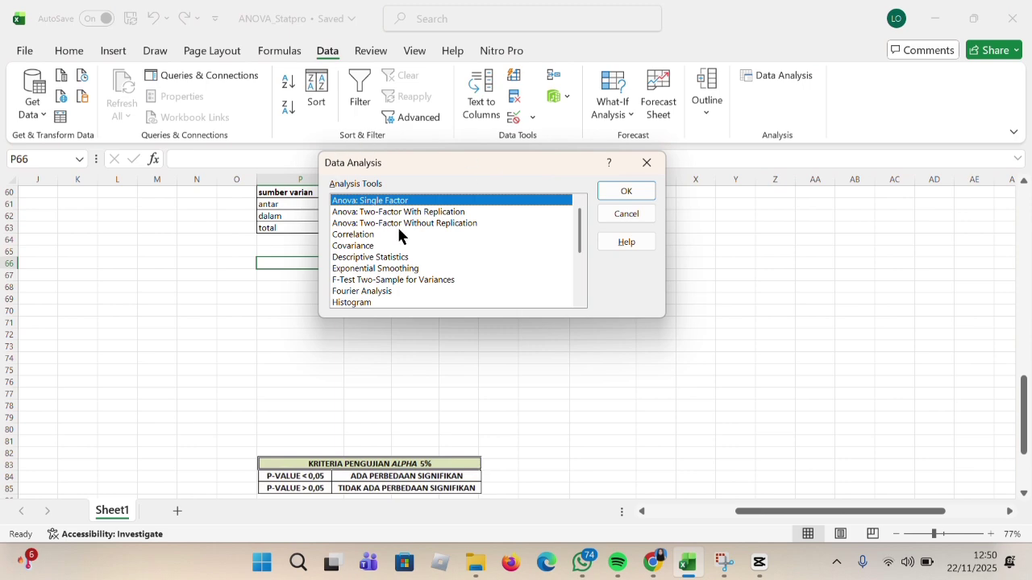
{"action": "left_click", "coordinate": [640, 188]}
{"action": "left_click", "coordinate": [567, 164]}
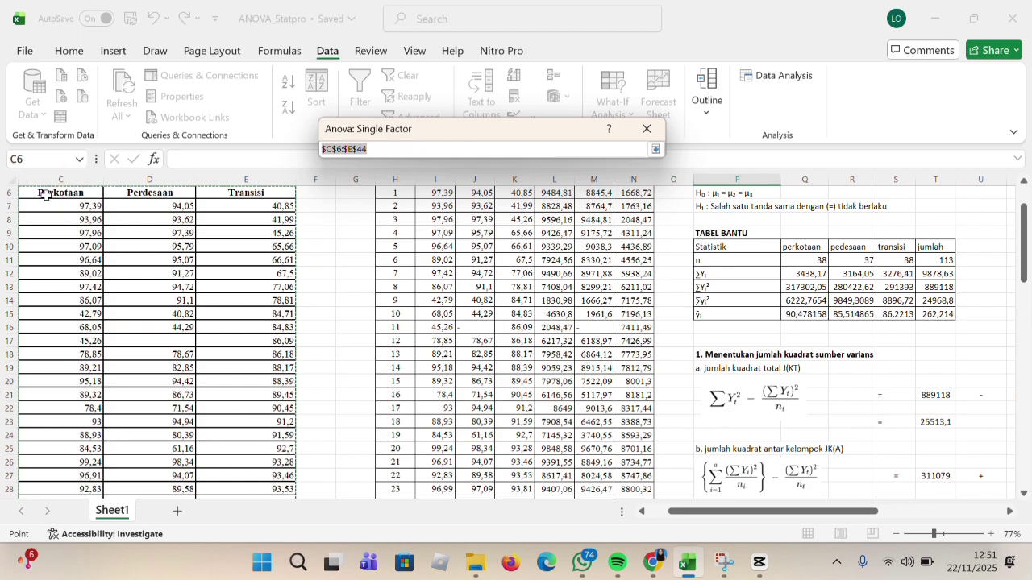
{"action": "left_click_drag", "start_coordinate": [46, 191], "coordinate": [274, 475]}
{"action": "key", "text": "Return"}
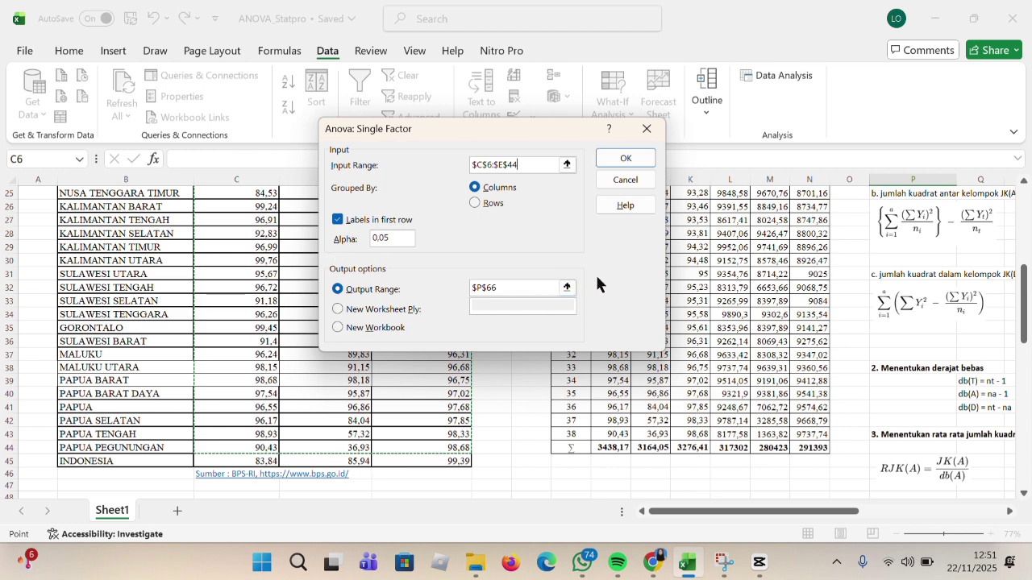
- Set the ANOVA output range to cell P66 and generate the summary and ANOVA tables
{"action": "left_click", "coordinate": [567, 287]}
{"action": "left_click", "coordinate": [618, 306]}
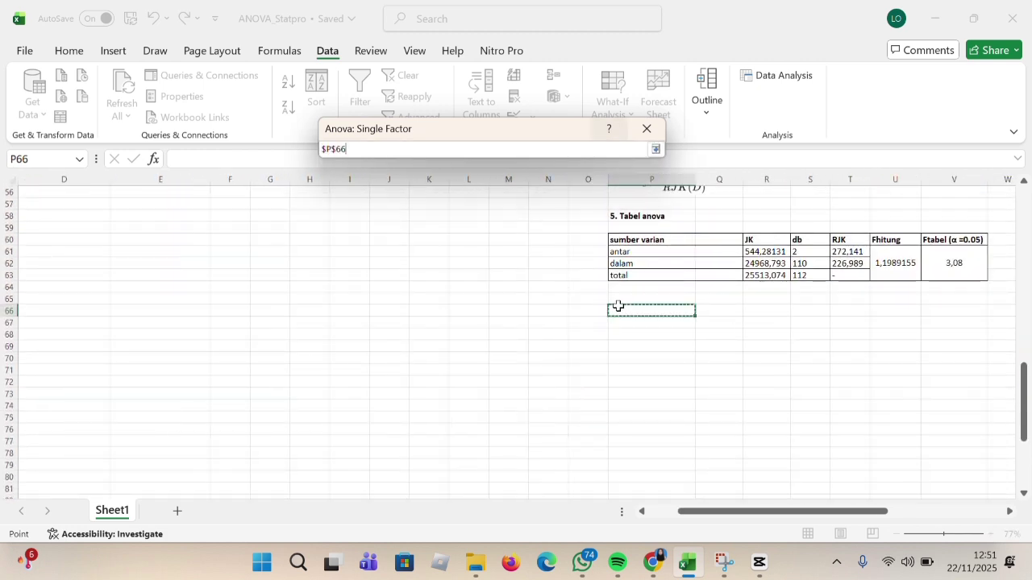
{"action": "key", "text": "Return"}
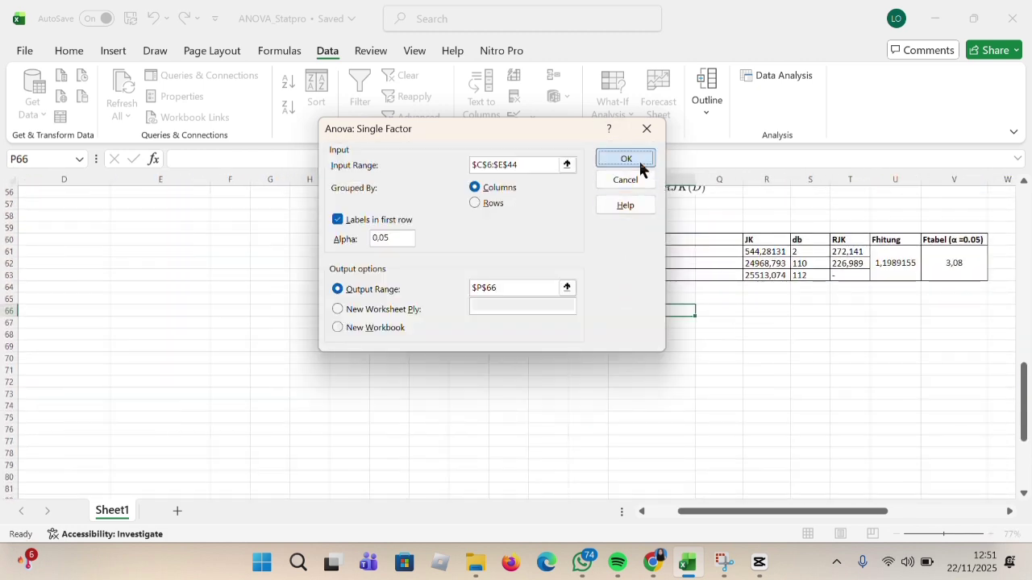
{"action": "left_click", "coordinate": [637, 159]}
{"action": "scroll", "coordinate": [829, 334], "scroll_direction": "right", "scroll_amount": 5}
{"action": "left_click", "coordinate": [828, 335]}
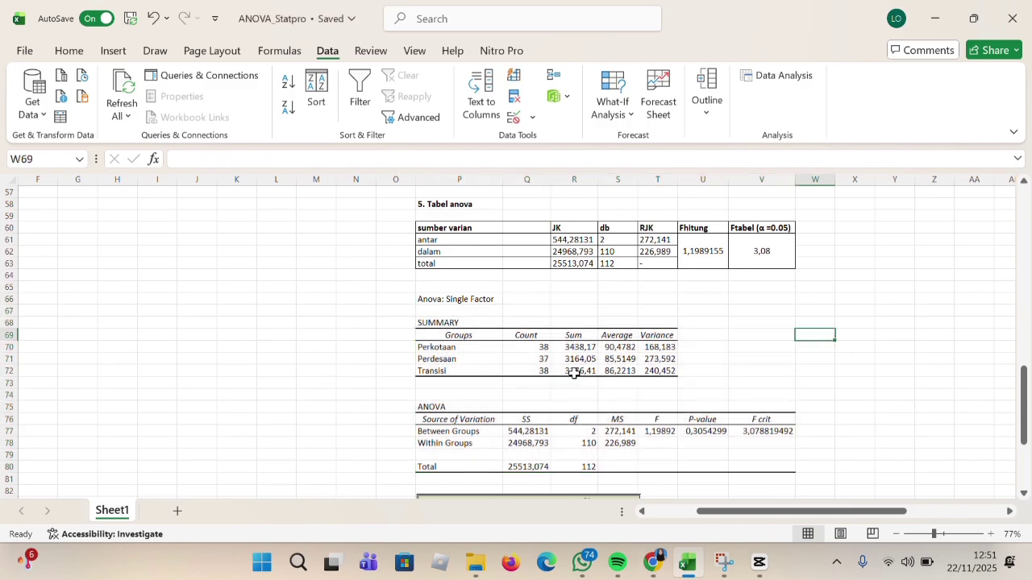
- Review the ANOVA output against the alpha 5% test criteria and the hypothesis conclusions beneath it
{"action": "scroll", "coordinate": [574, 373], "scroll_direction": "down", "scroll_amount": 4, "text": "ctrl"}
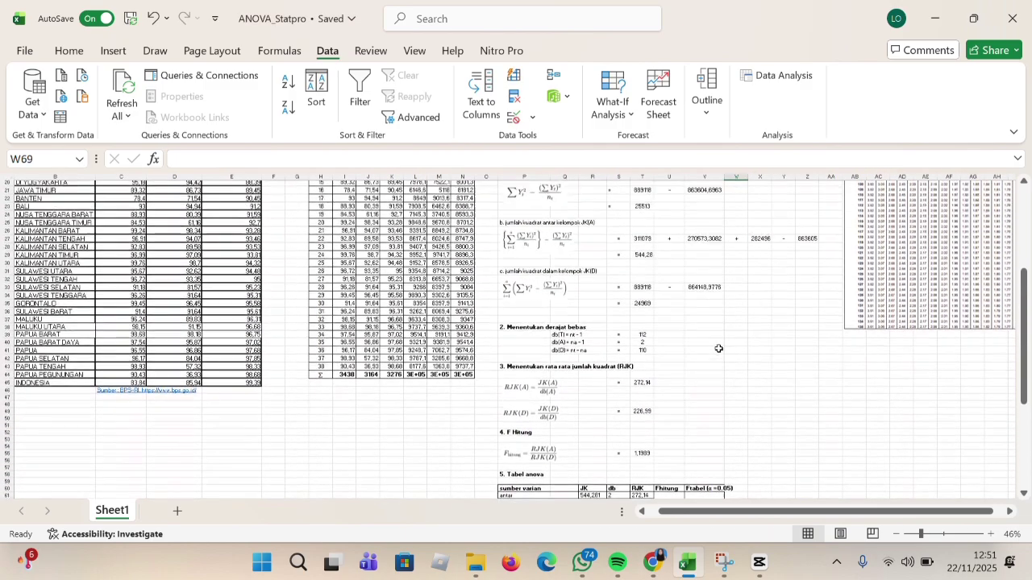
{"action": "scroll", "coordinate": [481, 457], "scroll_direction": "up", "scroll_amount": 2}
{"action": "scroll", "coordinate": [481, 458], "scroll_direction": "down", "scroll_amount": 18}
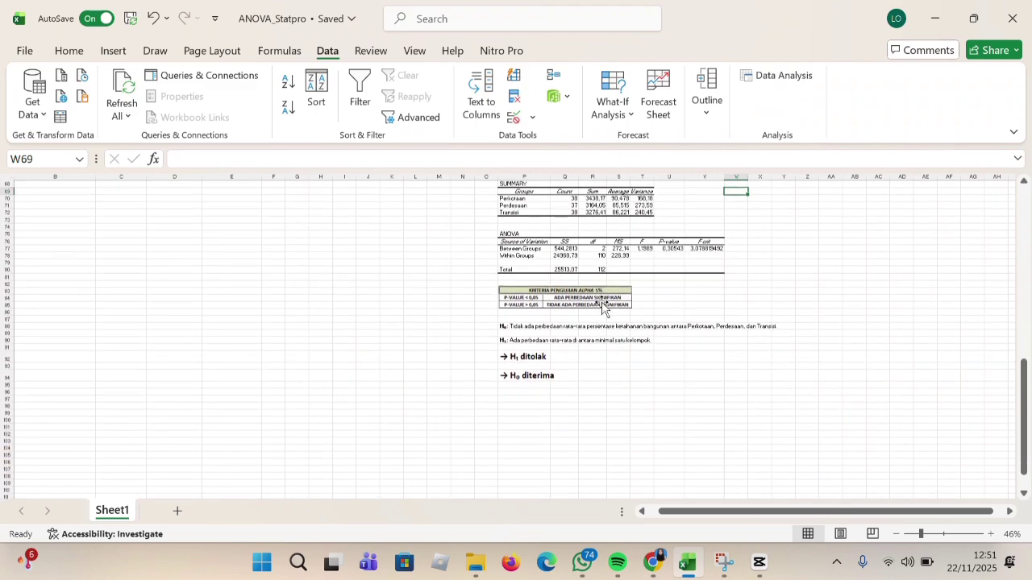
{"action": "scroll", "coordinate": [603, 307], "scroll_direction": "up", "scroll_amount": 3, "text": "ctrl"}
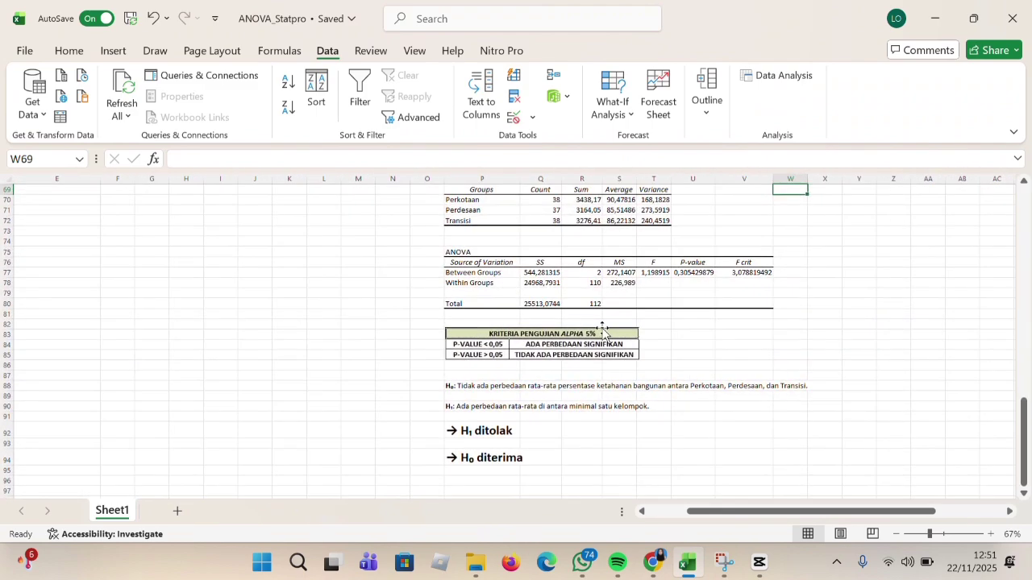